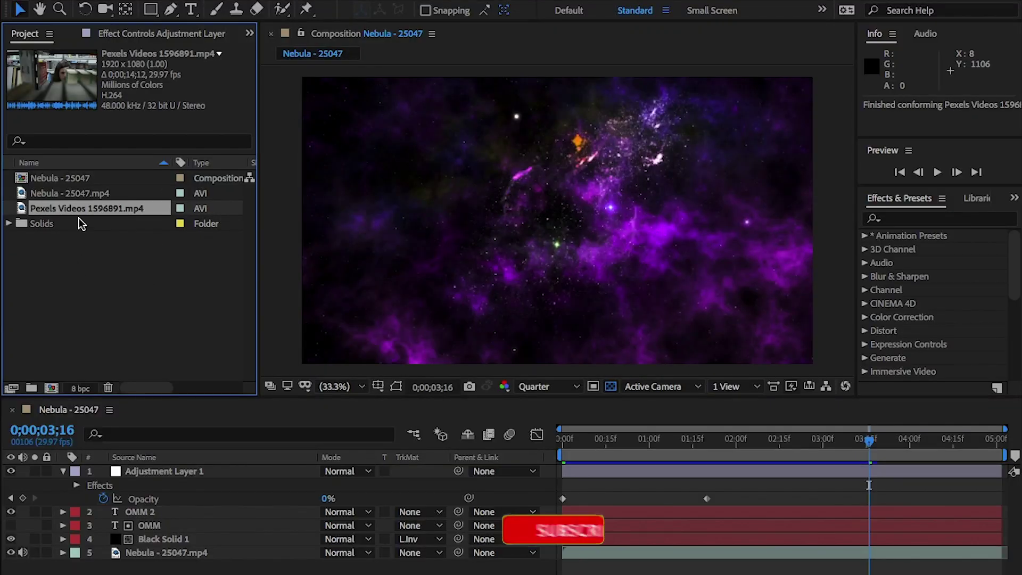
Step: Create a new composition from the Pexels Videos 1596891.mp4 footage
{"action": "left_click_drag", "start_coordinate": [91, 204], "coordinate": [58, 298]}
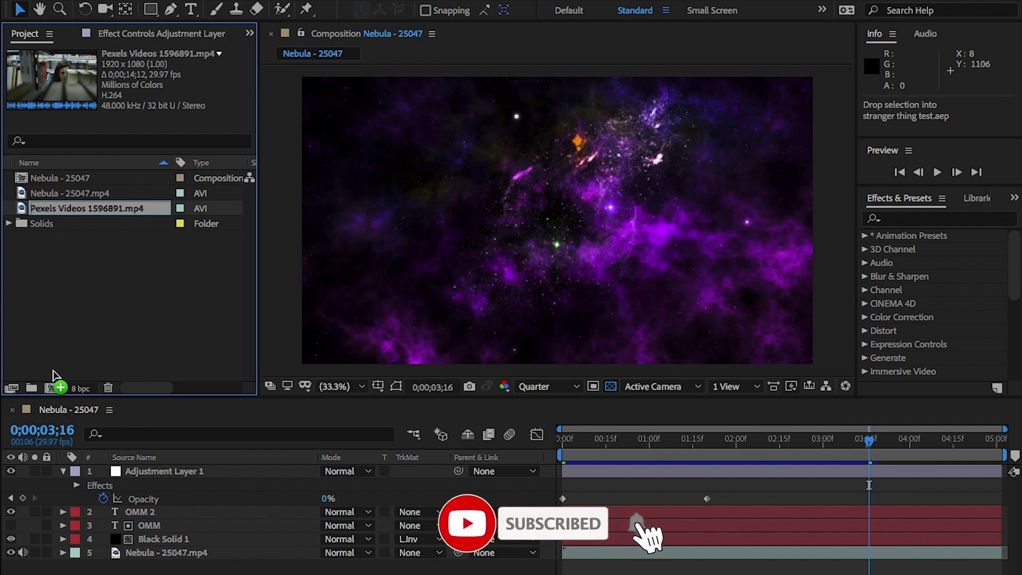
{"action": "left_click_drag", "start_coordinate": [53, 391], "coordinate": [54, 390]}
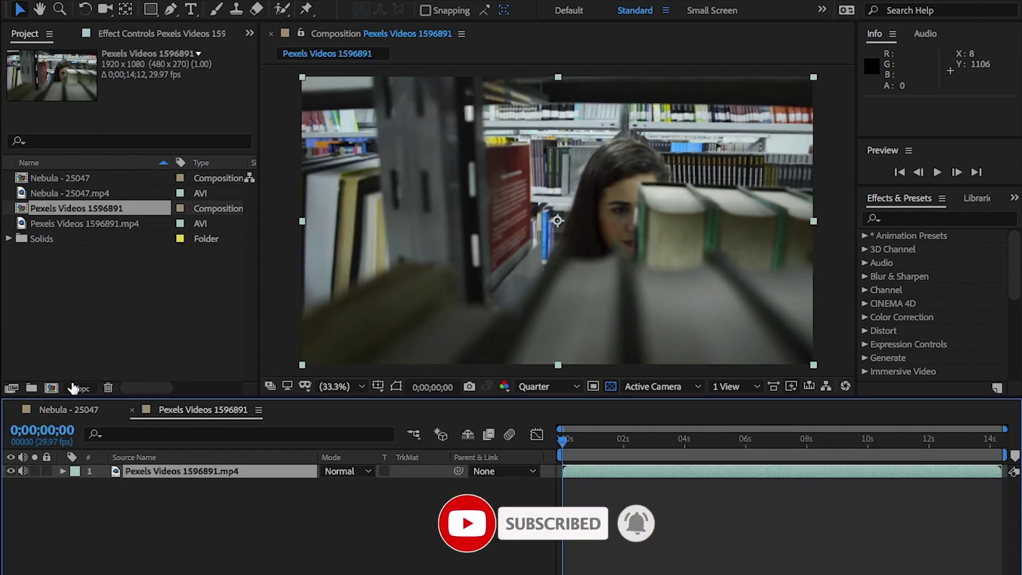
{"action": "left_click", "coordinate": [211, 533]}
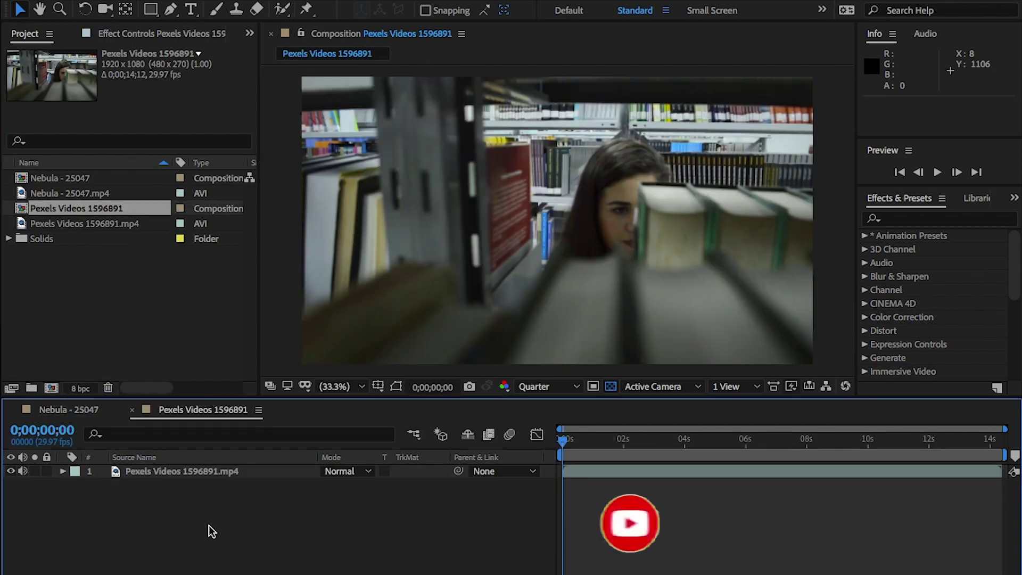
Step: Add a solid layer coloured black (000000) above the footage in the new composition
{"action": "right_click", "coordinate": [211, 532]}
{"action": "mouse_move", "coordinate": [239, 426]}
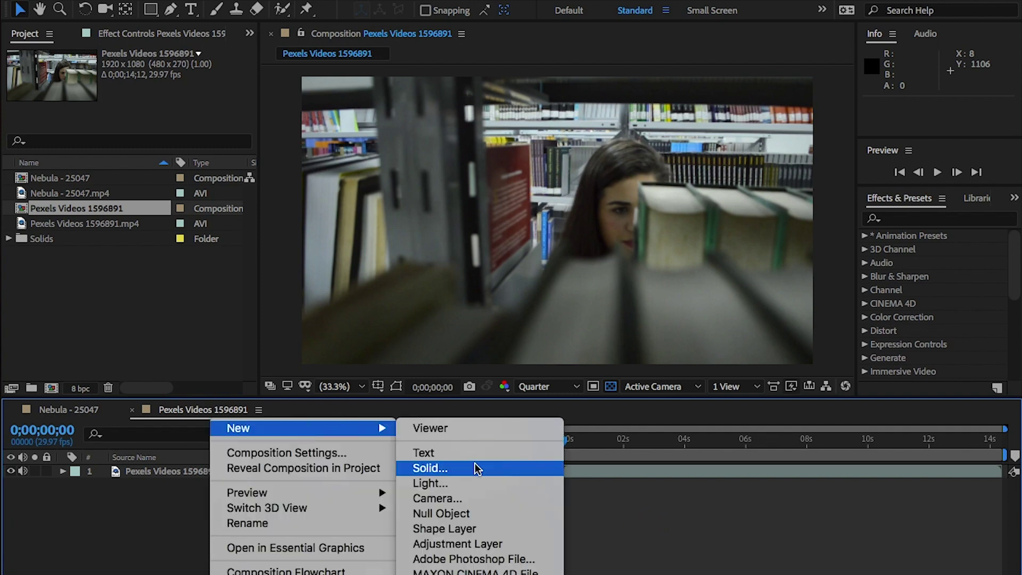
{"action": "left_click", "coordinate": [474, 466]}
{"action": "left_click", "coordinate": [227, 362]}
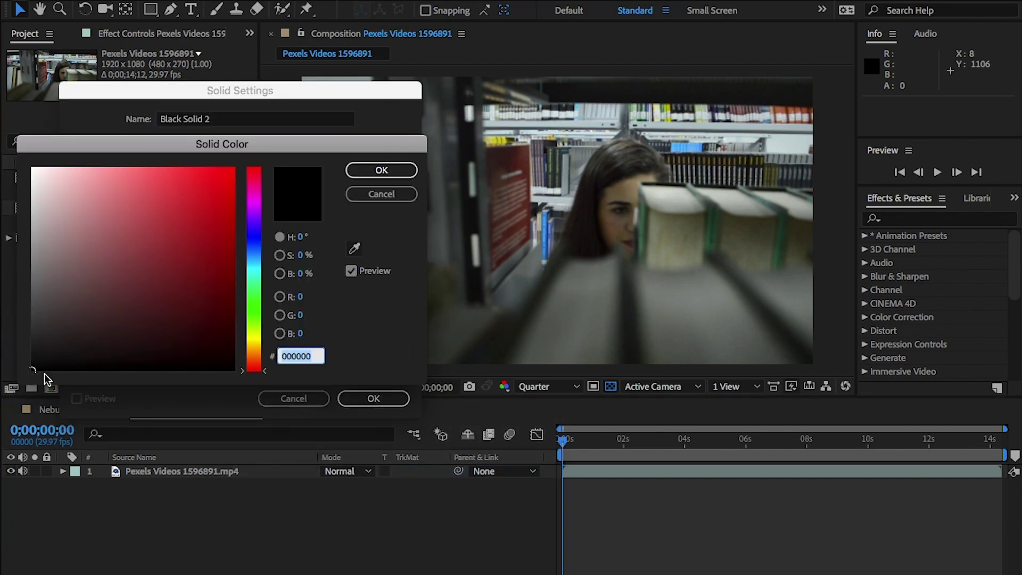
{"action": "left_click", "coordinate": [409, 169]}
{"action": "left_click", "coordinate": [373, 398]}
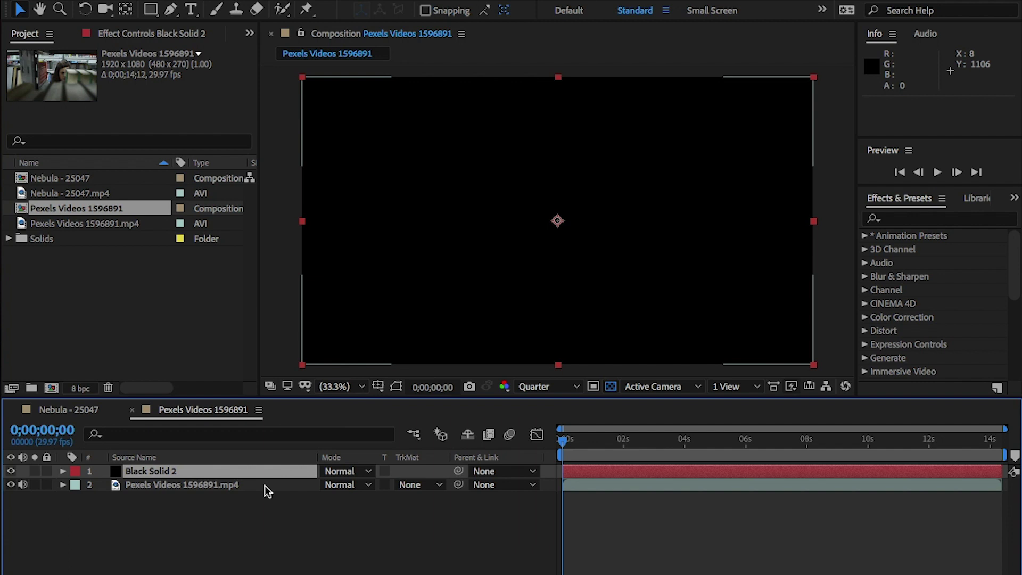
Step: Add a text layer above the black solid reading "CHAPTER ONE"
{"action": "right_click", "coordinate": [213, 534]}
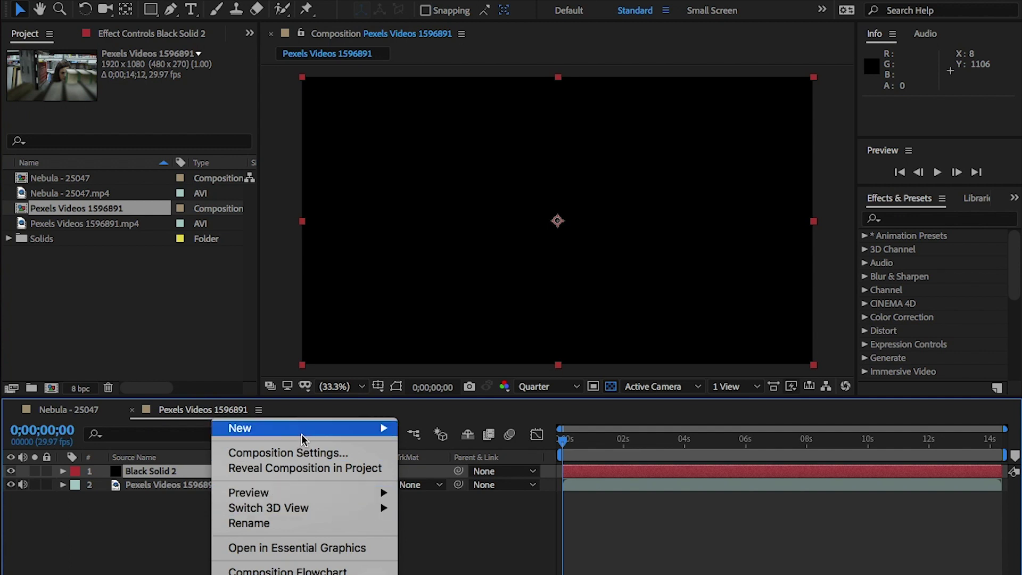
{"action": "mouse_move", "coordinate": [307, 429]}
{"action": "left_click", "coordinate": [426, 453]}
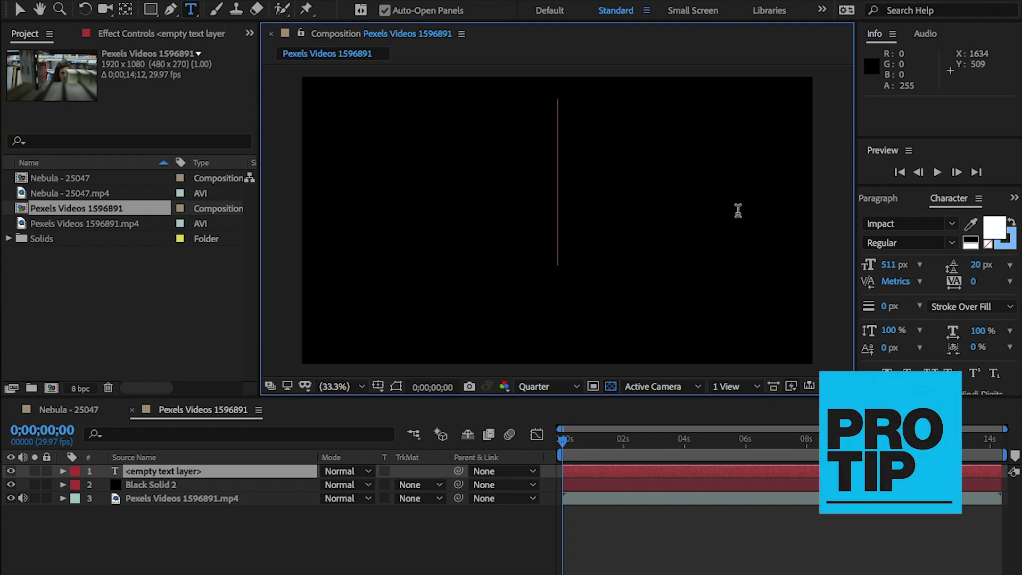
{"action": "type", "text": "CHAPTER ONE"}
Step: Set the CHAPTER ONE text size to 308 px and move it to about 180, 381 in the upper part of the frame
{"action": "key", "text": "ctrl+a"}
{"action": "left_click_drag", "start_coordinate": [888, 265], "coordinate": [727, 269]}
{"action": "left_click", "coordinate": [19, 8]}
{"action": "left_click_drag", "start_coordinate": [669, 205], "coordinate": [461, 163]}
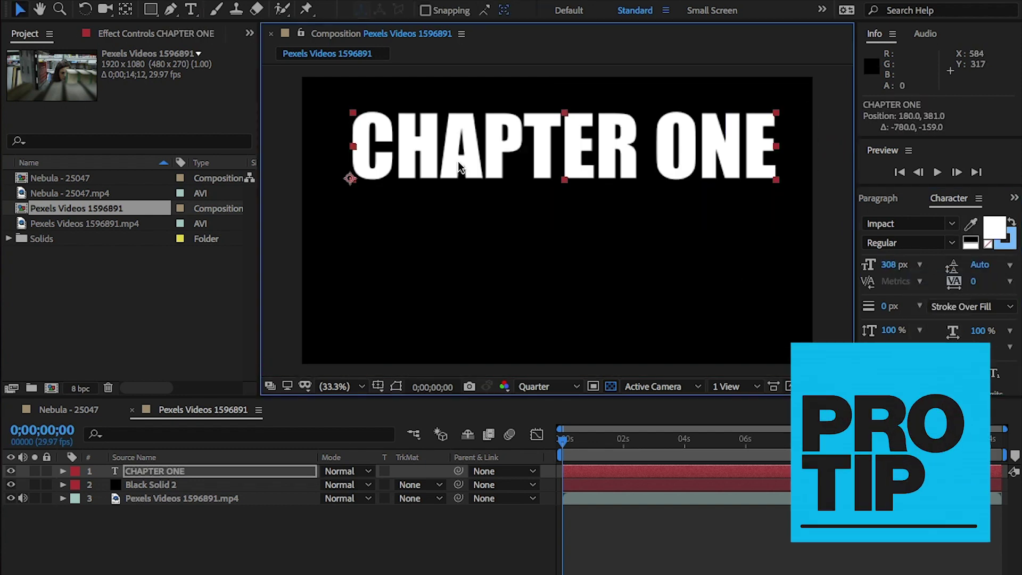
Step: Add a second line reading "The Vanishing of will byers" below CHAPTER ONE in the same text layer
{"action": "key", "text": "t"}
{"action": "left_click", "coordinate": [192, 10]}
{"action": "left_click", "coordinate": [775, 144]}
{"action": "key", "text": "Return"}
{"action": "type", "text": "The Vanishing of will byers"}
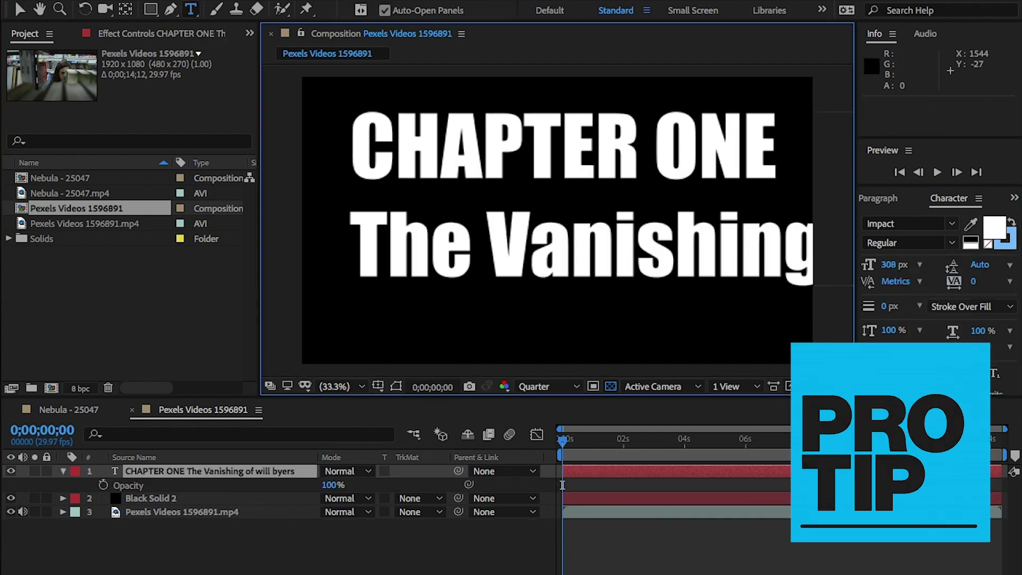
Step: Set the two-line title's font size to 135 px and move it down to about 210, 474
{"action": "key", "text": "ctrl+a"}
{"action": "left_click_drag", "start_coordinate": [894, 266], "coordinate": [758, 261]}
{"action": "left_click", "coordinate": [18, 8]}
{"action": "left_click_drag", "start_coordinate": [373, 157], "coordinate": [381, 181]}
Step: Centre-align both lines of the title and move the text to the middle of the frame, at about 951, 492
{"action": "left_click", "coordinate": [191, 9]}
{"action": "left_click", "coordinate": [553, 232]}
{"action": "key", "text": "ctrl+a"}
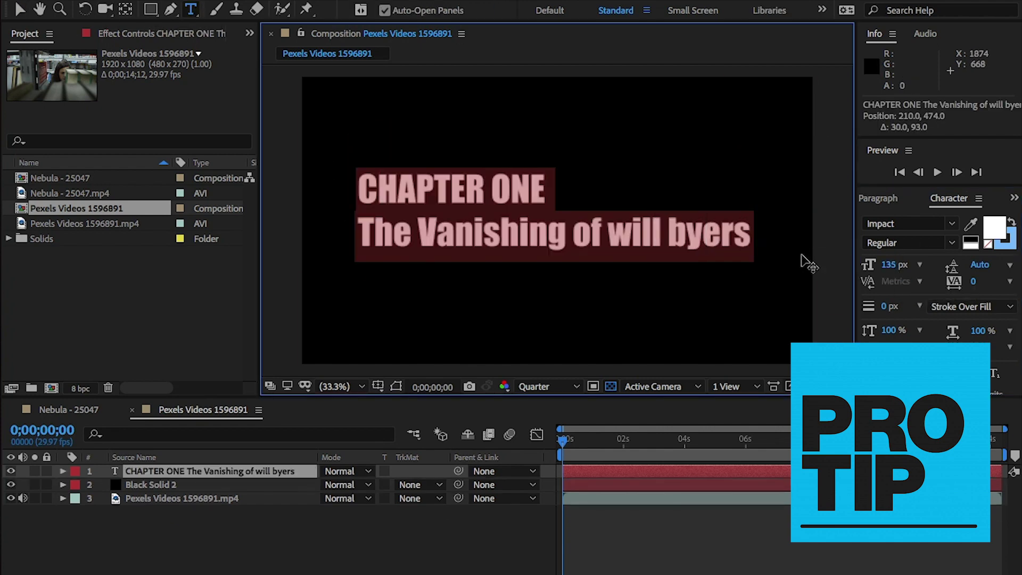
{"action": "left_click", "coordinate": [878, 198]}
{"action": "left_click", "coordinate": [890, 221]}
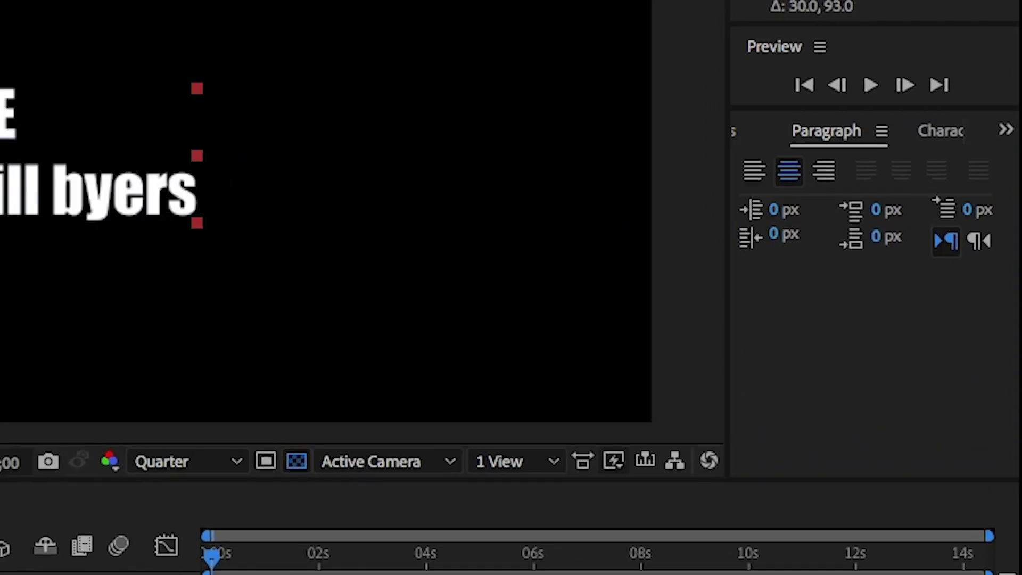
{"action": "left_click", "coordinate": [1, 1]}
{"action": "left_click_drag", "start_coordinate": [1, 186], "coordinate": [226, 196]}
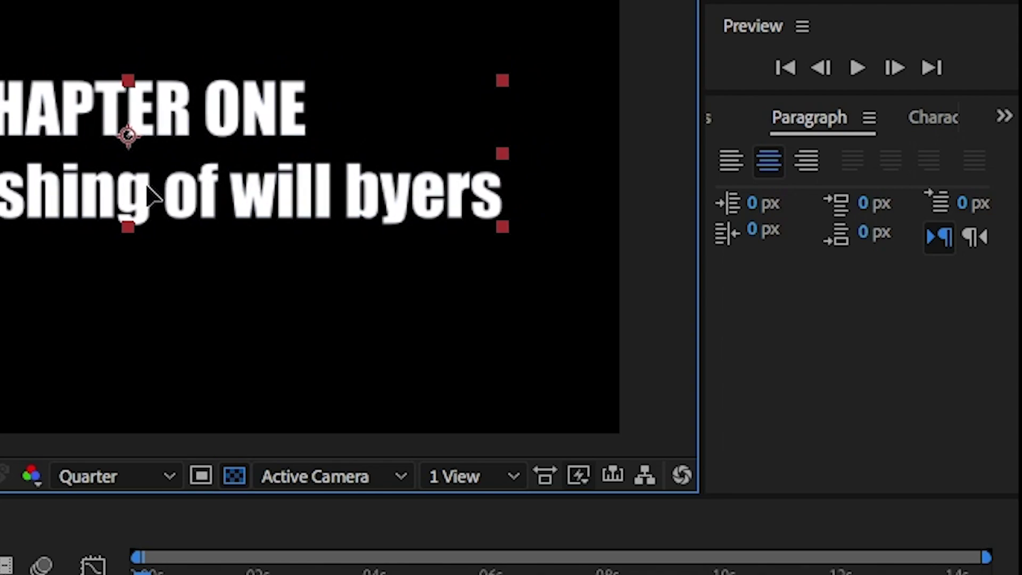
Step: Find the Fill effect in the effects library and apply it to the title text layer
{"action": "left_click", "coordinate": [1005, 116]}
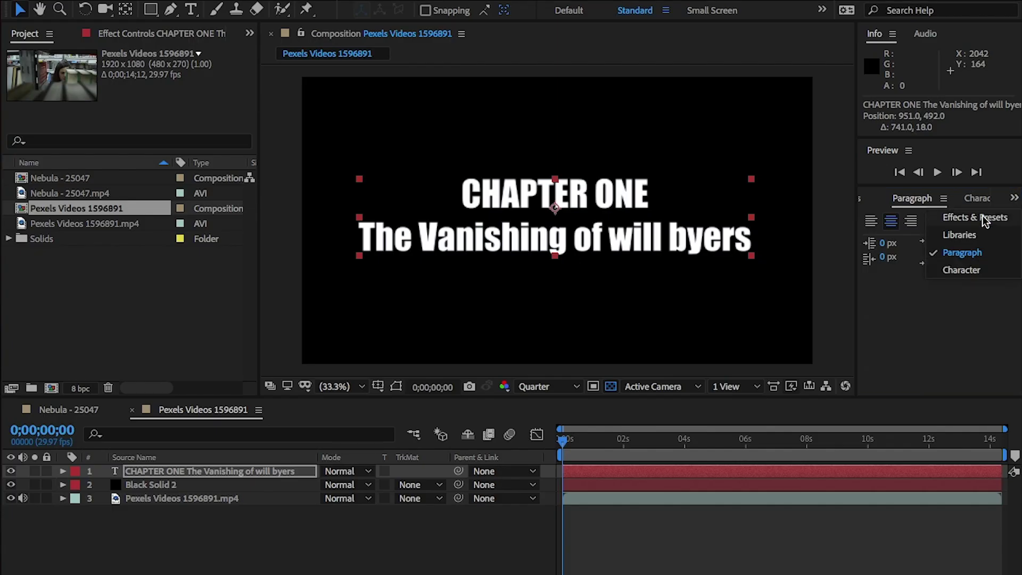
{"action": "left_click", "coordinate": [985, 218]}
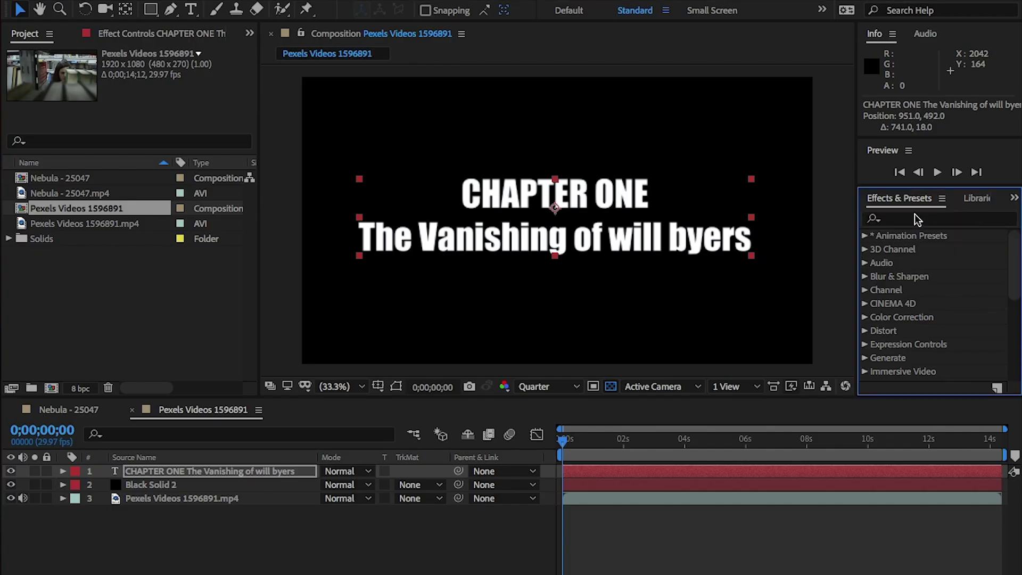
{"action": "type", "text": "fill"}
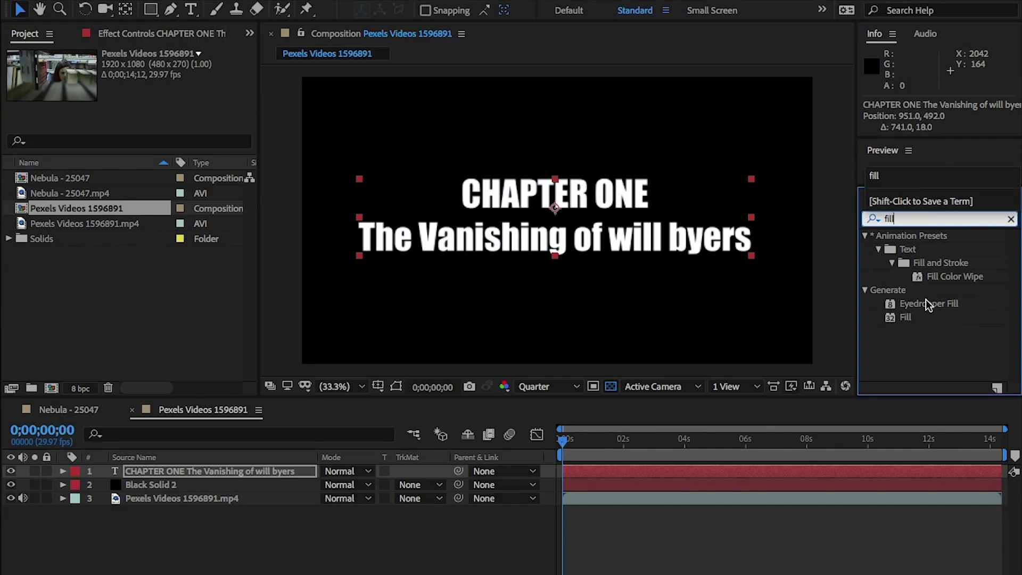
{"action": "left_click", "coordinate": [903, 318]}
{"action": "left_click_drag", "start_coordinate": [905, 318], "coordinate": [751, 475]}
Step: Change the Fill effect's colour to a dark brownish red with a hue of 10°
{"action": "left_click", "coordinate": [150, 108]}
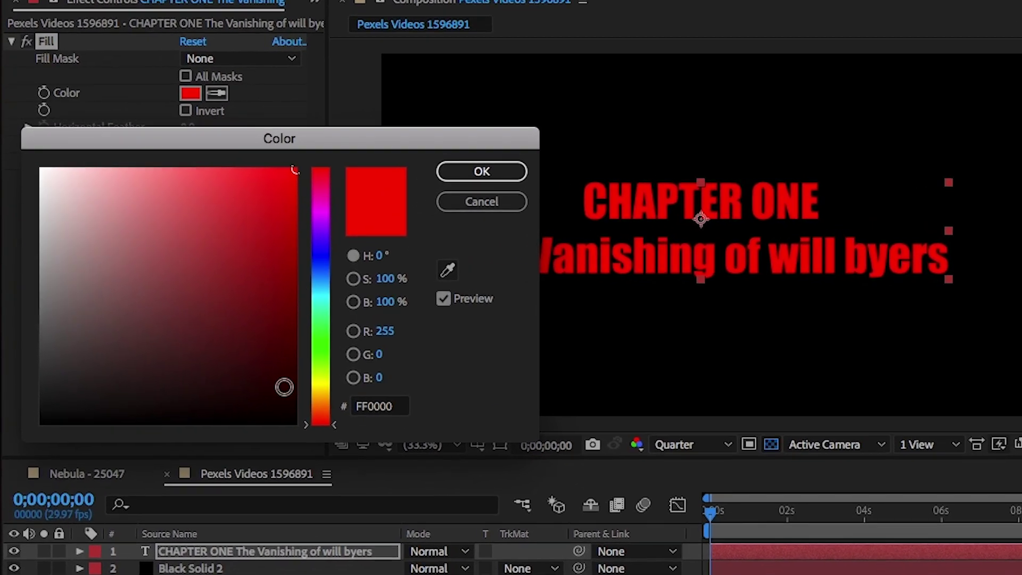
{"action": "left_click", "coordinate": [225, 314]}
{"action": "mouse_move", "coordinate": [294, 252]}
{"action": "left_mouse_down"}
{"action": "mouse_move", "coordinate": [313, 272]}
{"action": "mouse_move", "coordinate": [244, 324]}
{"action": "mouse_move", "coordinate": [252, 296]}
{"action": "left_mouse_up"}
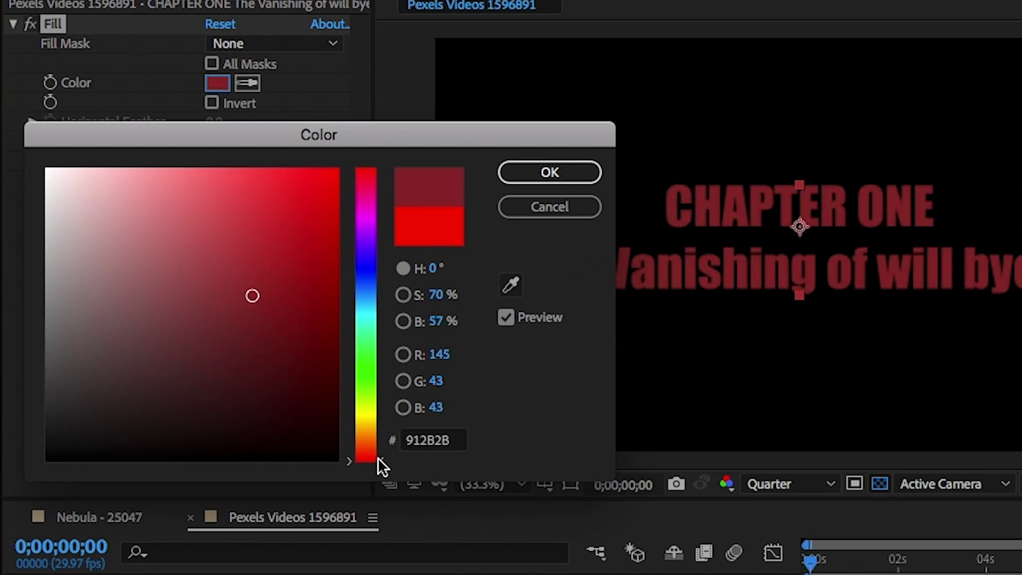
{"action": "left_click_drag", "start_coordinate": [378, 458], "coordinate": [381, 452]}
{"action": "left_click_drag", "start_coordinate": [244, 318], "coordinate": [252, 333]}
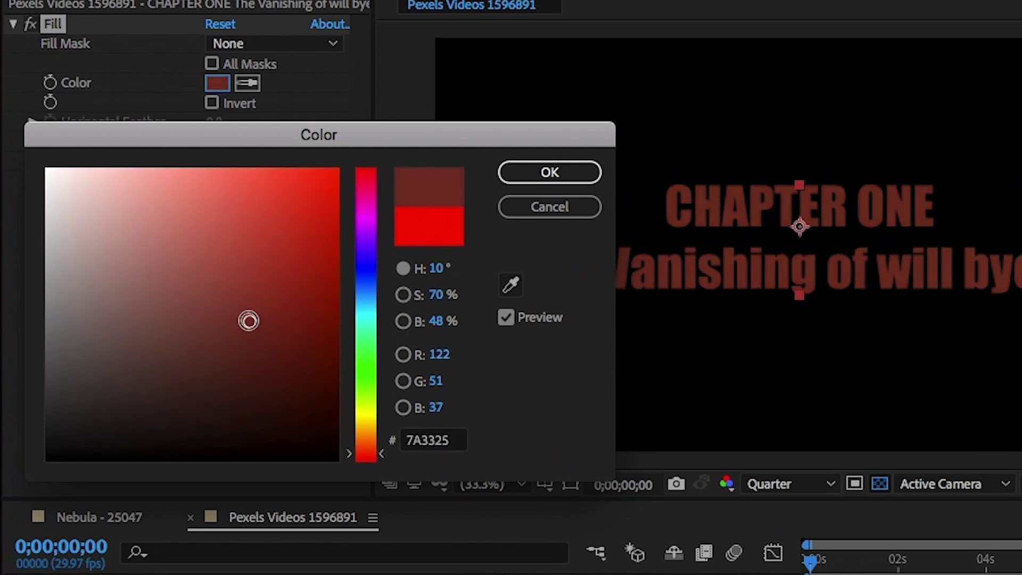
{"action": "left_click", "coordinate": [535, 177]}
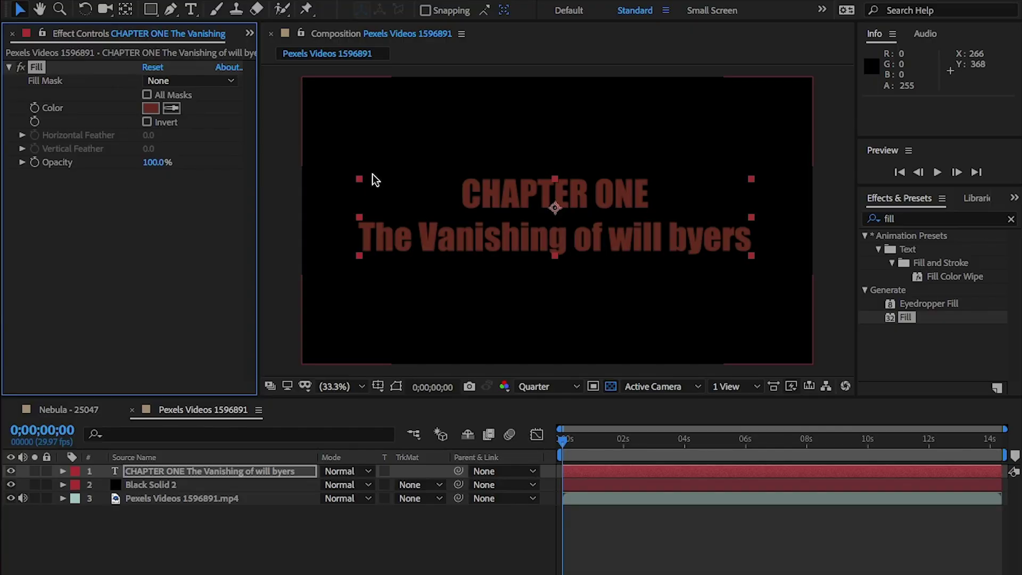
Step: Rewrite the title's second line in capitals as "THE VANISHING OF WILL BYERS", removing the old lowercase wording
{"action": "key", "text": "t"}
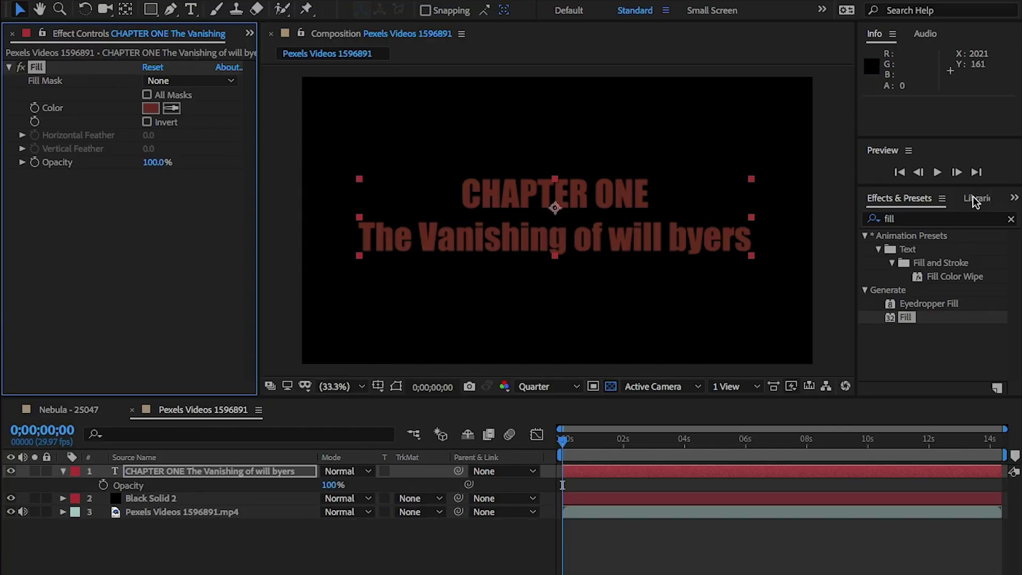
{"action": "left_click", "coordinate": [1014, 198]}
{"action": "left_click", "coordinate": [969, 254]}
{"action": "key", "text": "ctrl+t"}
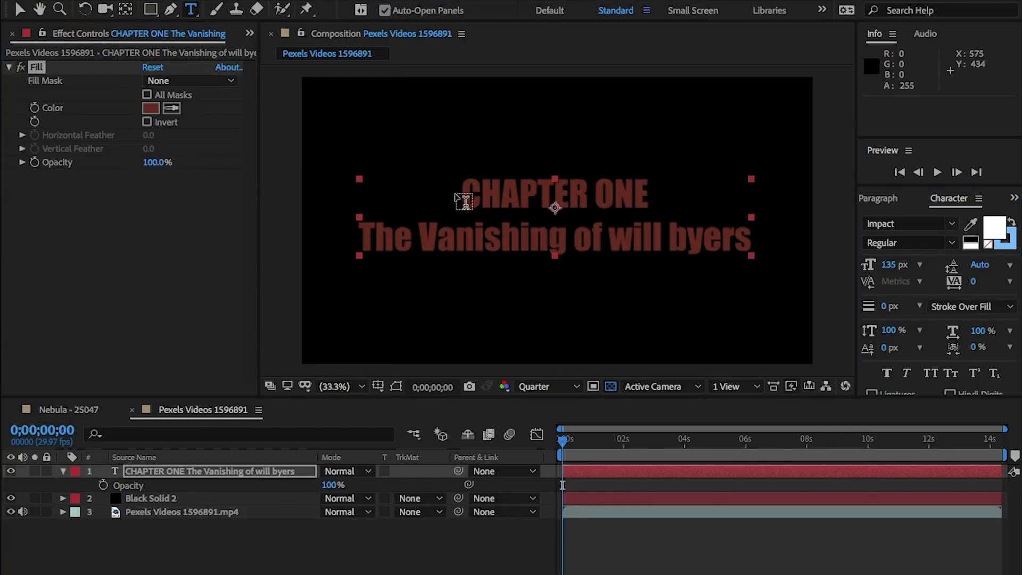
{"action": "left_click", "coordinate": [374, 237]}
{"action": "type", "text": "HE VANISHING O"}
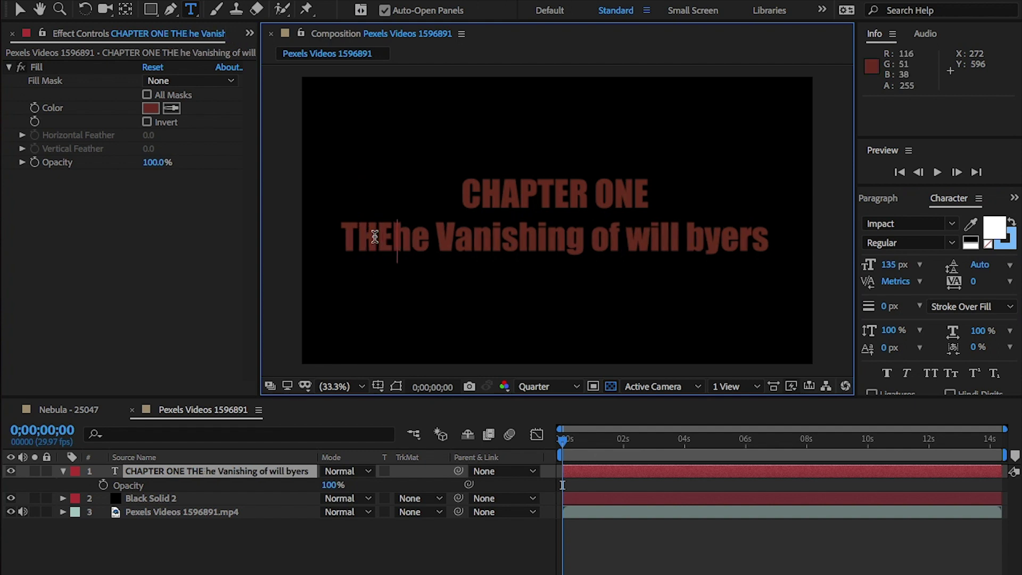
{"action": "type", "text": "F WILL BYERS"}
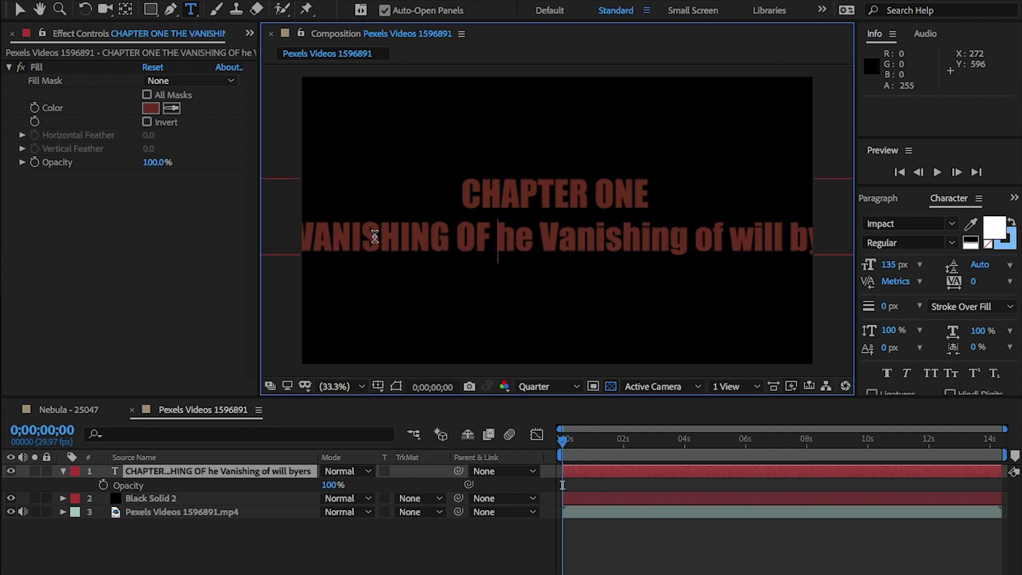
{"action": "key", "text": "shift+End"}
{"action": "key", "text": "BackSpace"}
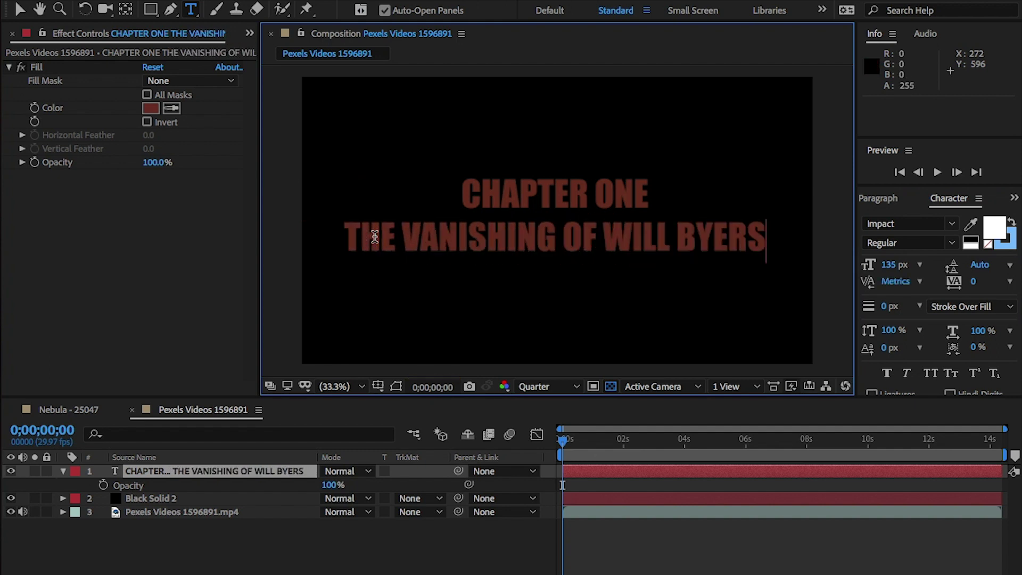
Step: Change the font of the whole title text to Benguiat
{"action": "key", "text": "super+a"}
{"action": "left_click", "coordinate": [952, 224]}
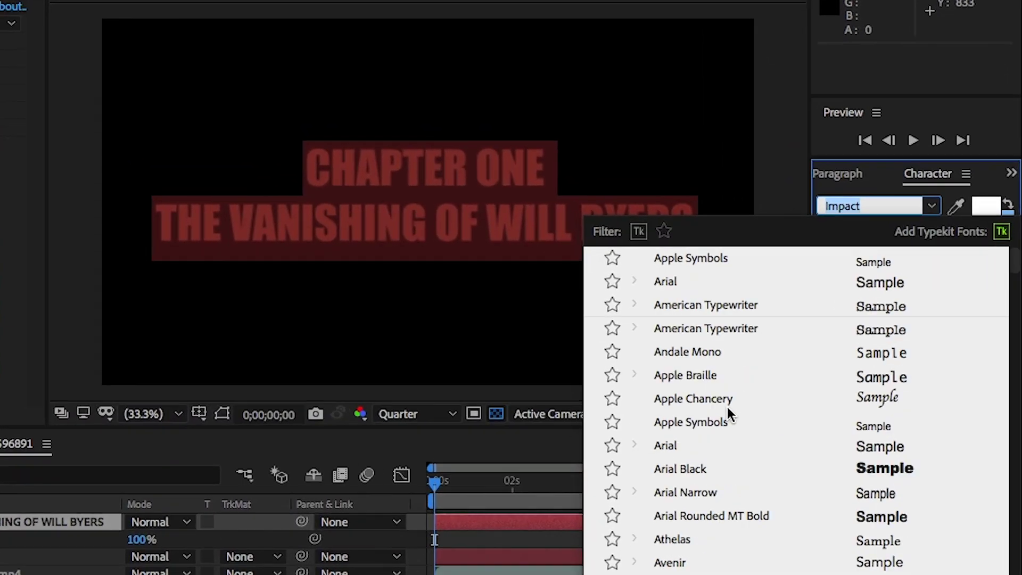
{"action": "scroll", "coordinate": [729, 414], "scroll_direction": "down", "scroll_amount": 10}
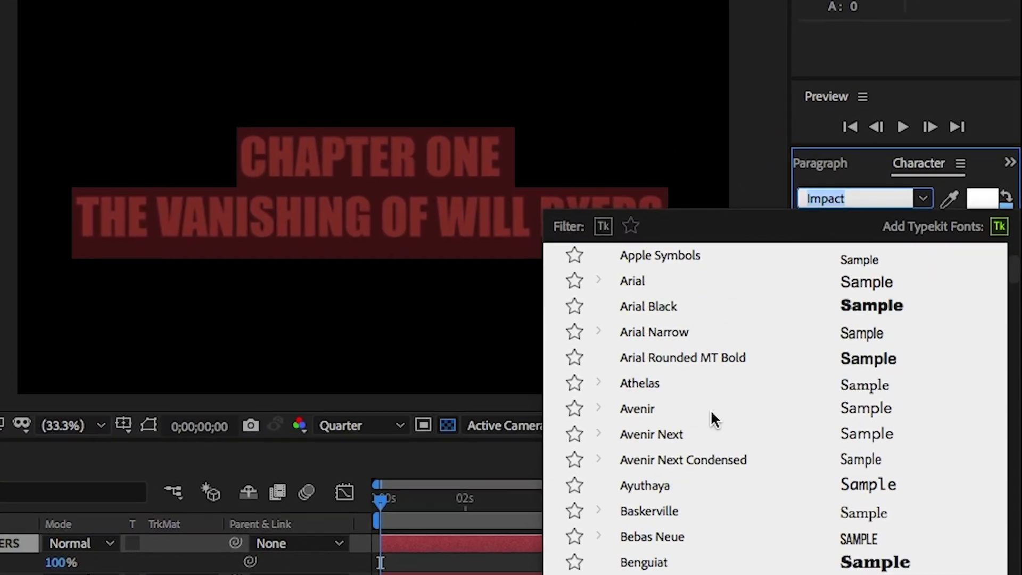
{"action": "type", "text": "BENG"}
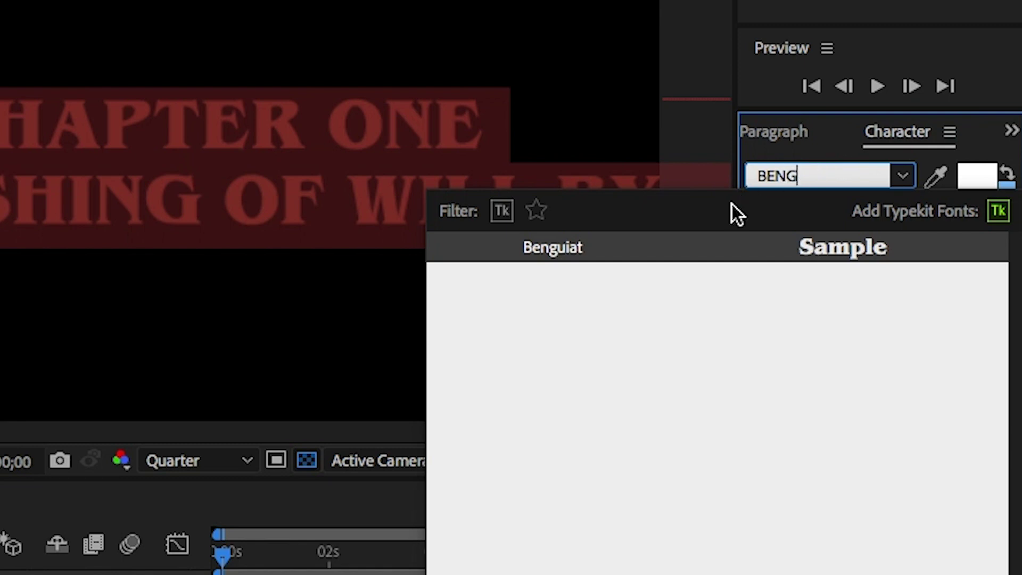
{"action": "key", "text": "Escape"}
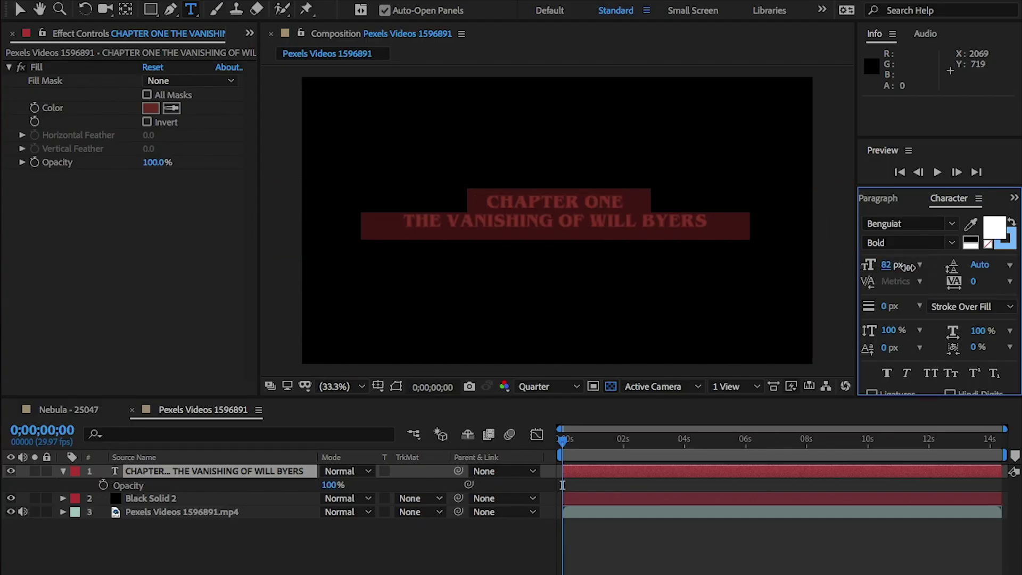
Step: Set the title text's font size to 89 px
{"action": "left_click_drag", "start_coordinate": [908, 268], "coordinate": [918, 267]}
{"action": "left_click", "coordinate": [887, 266]}
{"action": "type", "text": "80"}
{"action": "key", "text": "Return"}
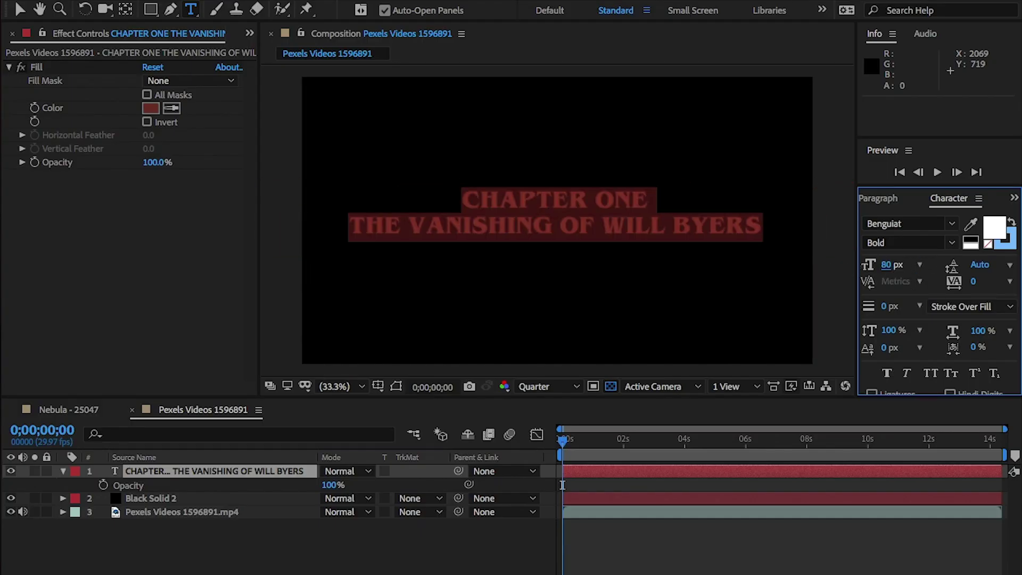
{"action": "left_click", "coordinate": [887, 266]}
{"action": "type", "text": "89"}
{"action": "key", "text": "Return"}
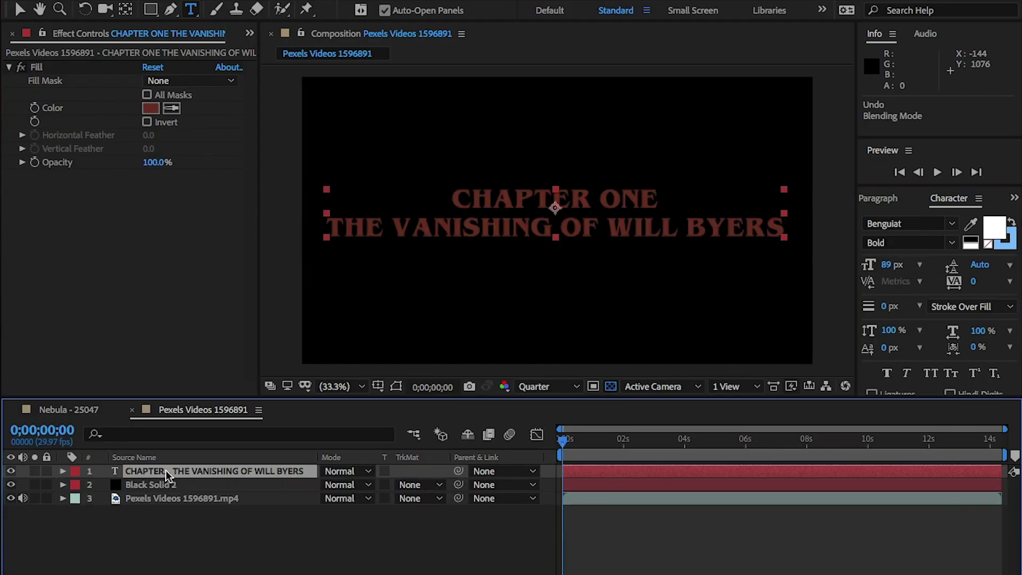
Step: Start keyframing the title layer's Position and Scale at 0;00;00;00
{"action": "key", "text": "p"}
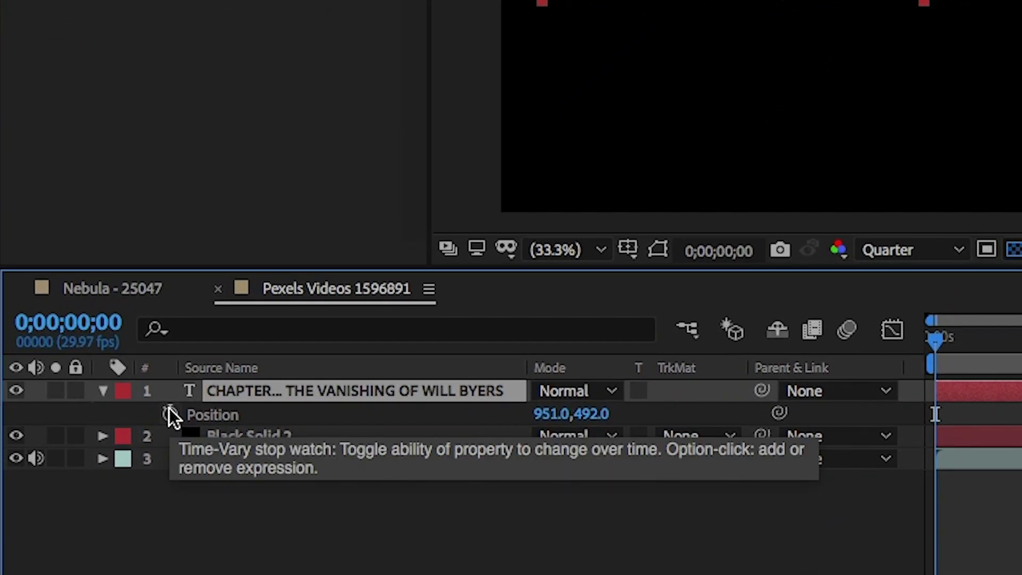
{"action": "left_click", "coordinate": [169, 414]}
{"action": "key", "text": "s"}
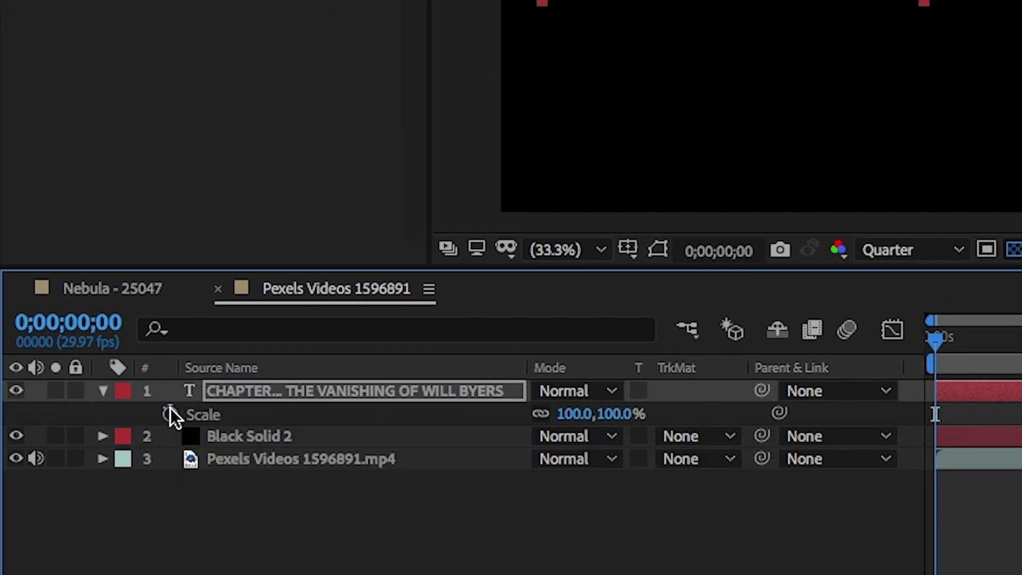
{"action": "left_click", "coordinate": [170, 414]}
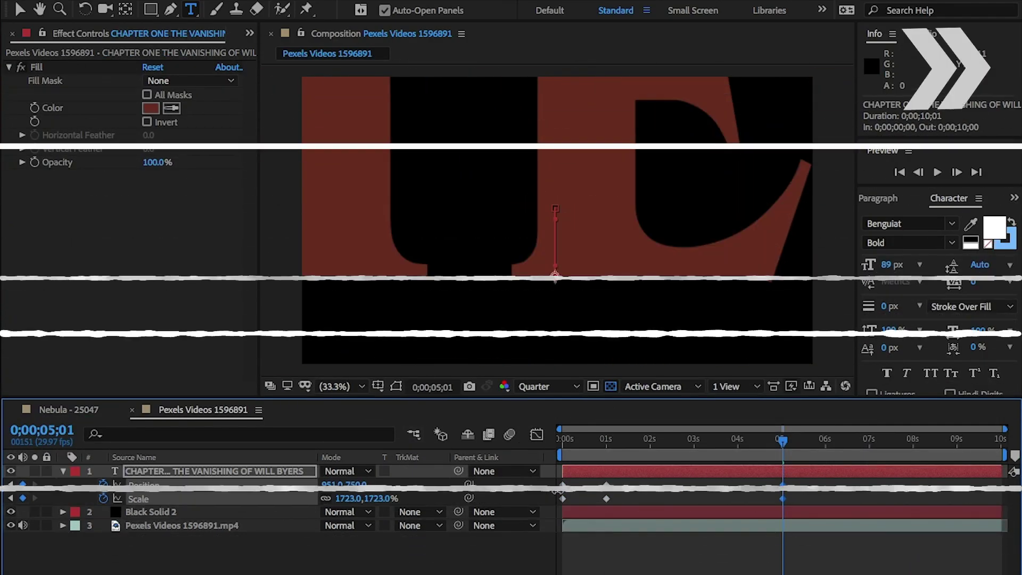
Step: Enlarge the title at 0;00;05;01 to about 9155% scale and shift its position to about 362, 1663 so a letter fills the frame
{"action": "left_click_drag", "start_coordinate": [373, 499], "coordinate": [394, 504]}
{"action": "left_click_drag", "start_coordinate": [356, 485], "coordinate": [385, 501]}
{"action": "left_click_drag", "start_coordinate": [331, 485], "coordinate": [313, 487]}
{"action": "left_click_drag", "start_coordinate": [372, 500], "coordinate": [646, 516]}
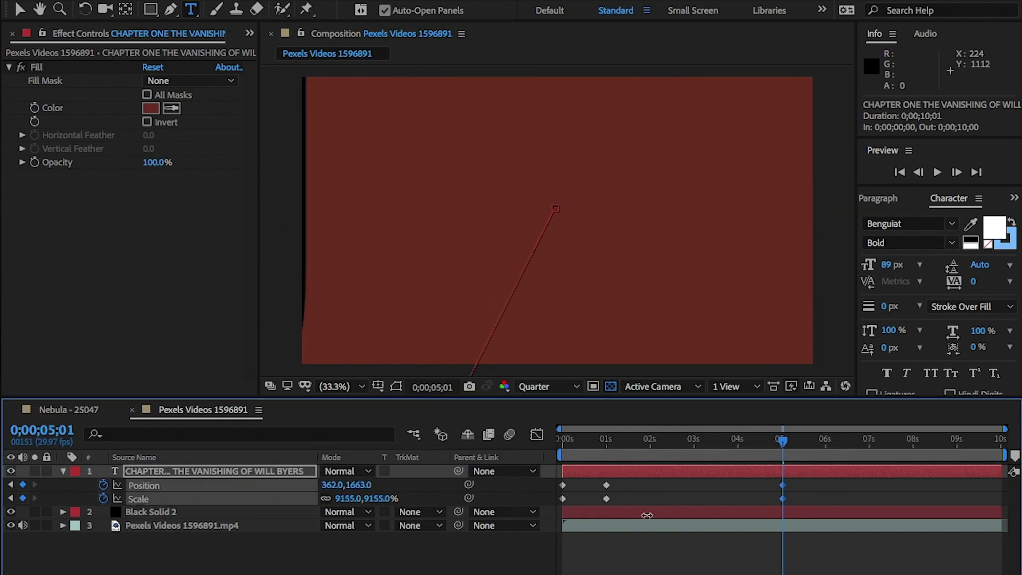
Step: Move the title's ending Position and Scale keyframes to about 8 seconds and preview the slower zoom from the start
{"action": "key", "text": "Home"}
{"action": "key", "text": "space"}
{"action": "left_click", "coordinate": [780, 441]}
{"action": "left_click_drag", "start_coordinate": [824, 493], "coordinate": [591, 504]}
{"action": "key", "text": "Home"}
{"action": "key", "text": "space"}
{"action": "left_click_drag", "start_coordinate": [783, 485], "coordinate": [914, 485]}
{"action": "left_click", "coordinate": [739, 441]}
{"action": "key", "text": "Home"}
{"action": "key", "text": "space"}
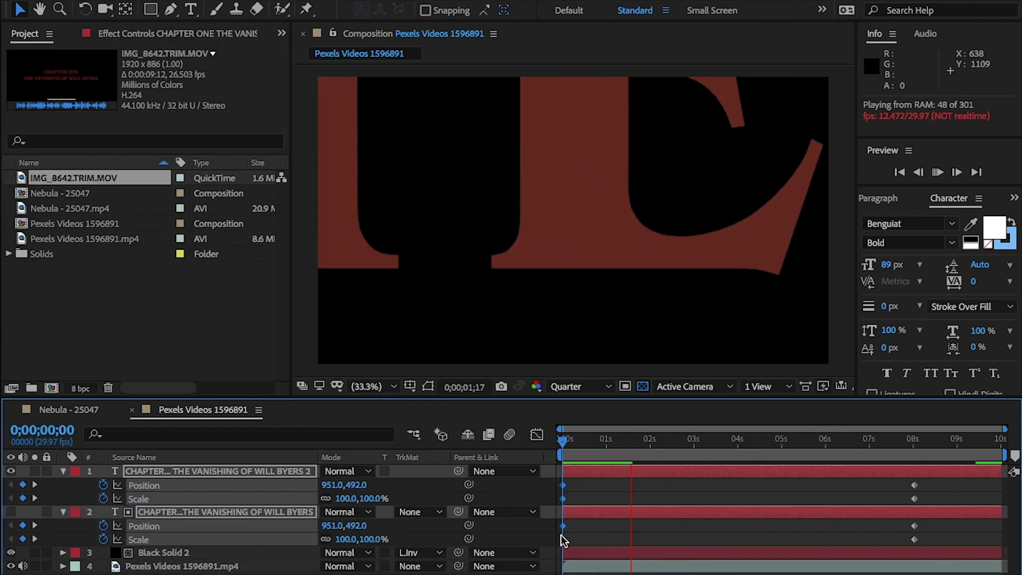
Step: Ease the Position and Scale keyframes on both title layers and preview the animation
{"action": "right_click", "coordinate": [564, 485]}
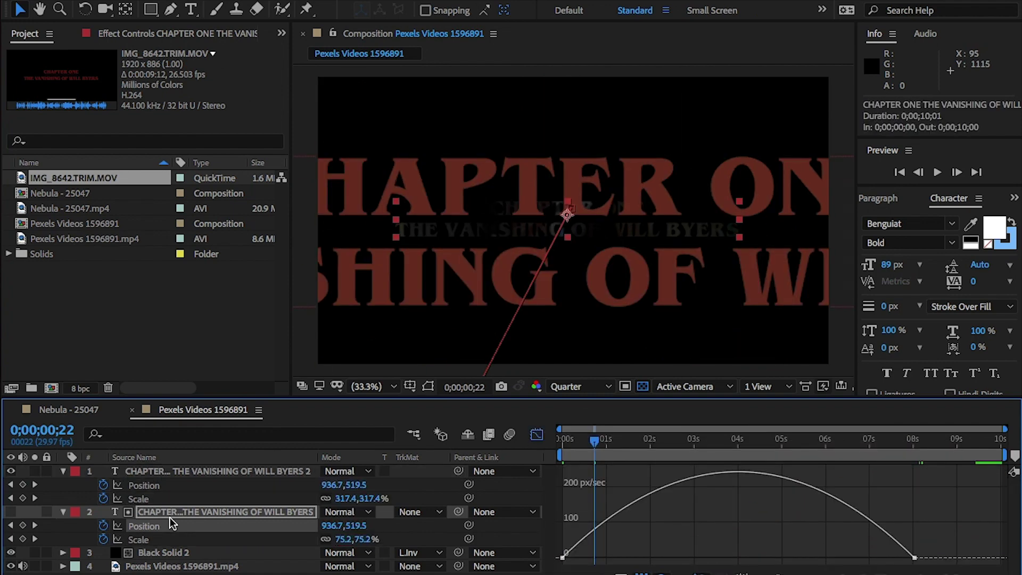
{"action": "key", "text": "space"}
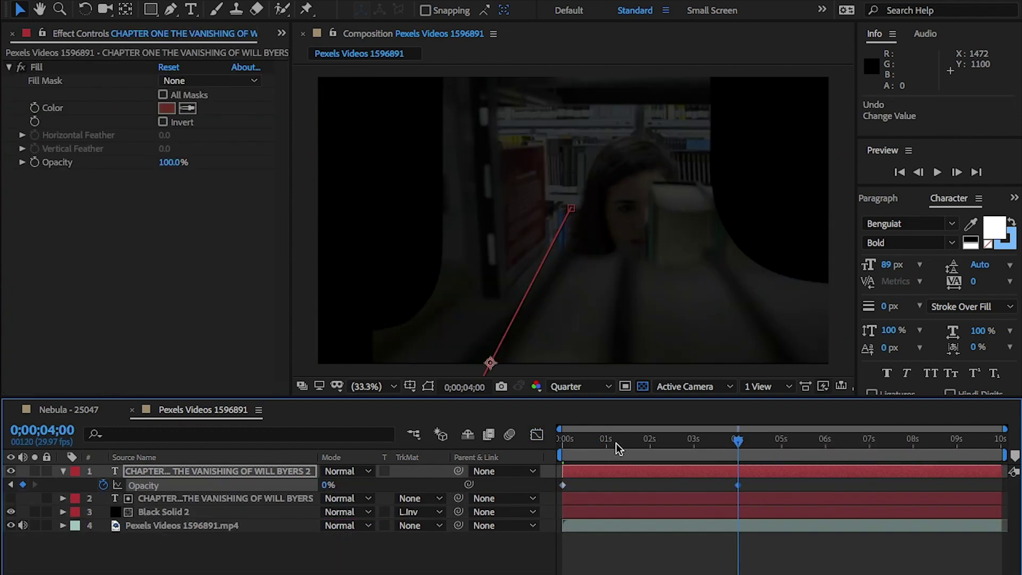
Step: Lengthen the composition's duration to 0;00;14;12 in the composition settings
{"action": "left_click_drag", "start_coordinate": [1001, 469], "coordinate": [977, 472]}
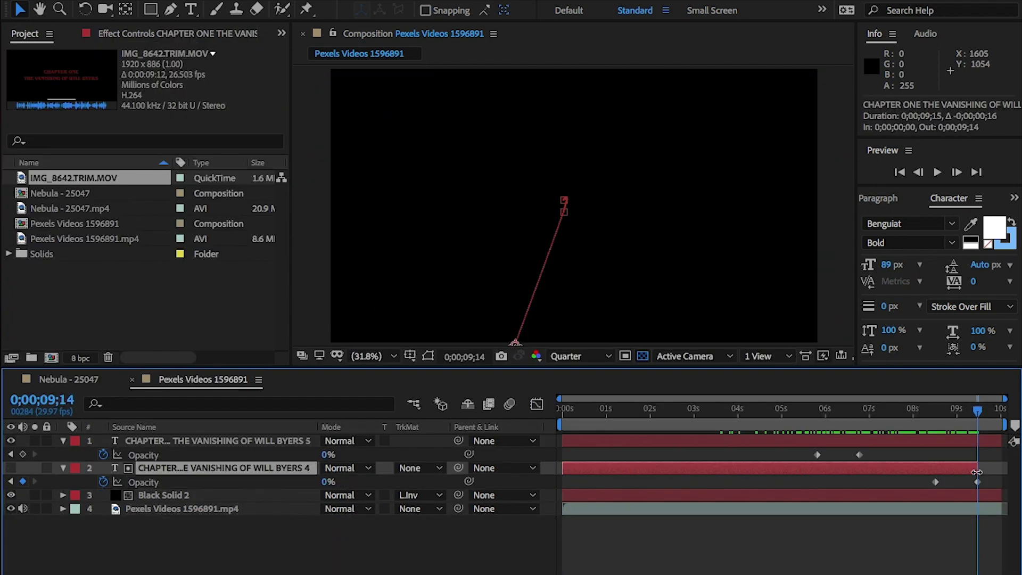
{"action": "left_click", "coordinate": [975, 496]}
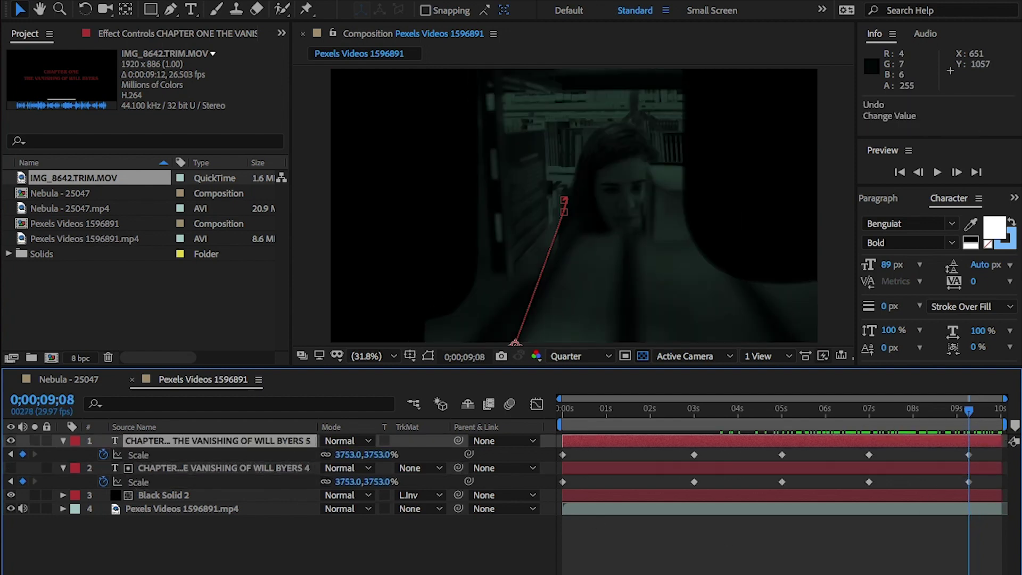
{"action": "key", "text": "ctrl+k"}
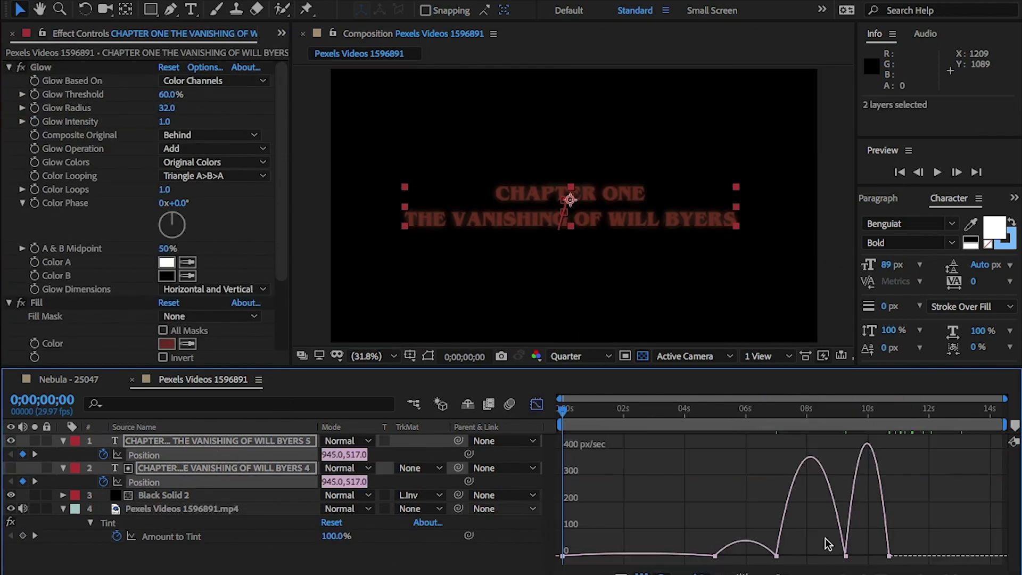
Step: Try reshaping the lower title's Position speed curve between about 7 and 9 seconds, preview the motion, and undo the curve edits
{"action": "left_click_drag", "start_coordinate": [776, 488], "coordinate": [715, 488]}
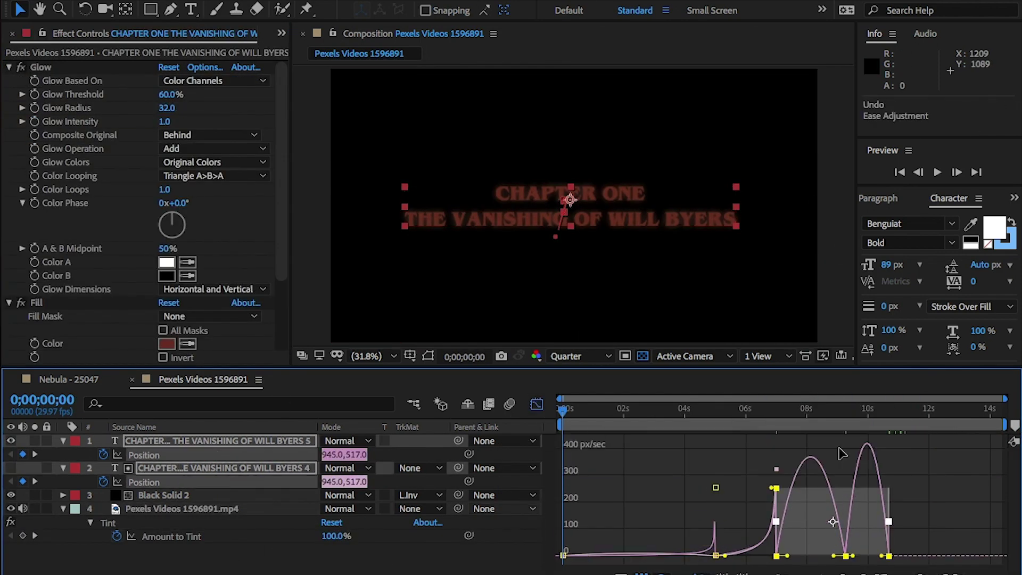
{"action": "left_click", "coordinate": [144, 482]}
{"action": "left_click_drag", "start_coordinate": [761, 538], "coordinate": [855, 566]}
{"action": "left_click_drag", "start_coordinate": [834, 556], "coordinate": [831, 479]}
{"action": "left_click_drag", "start_coordinate": [787, 556], "coordinate": [810, 557]}
{"action": "key", "text": "space"}
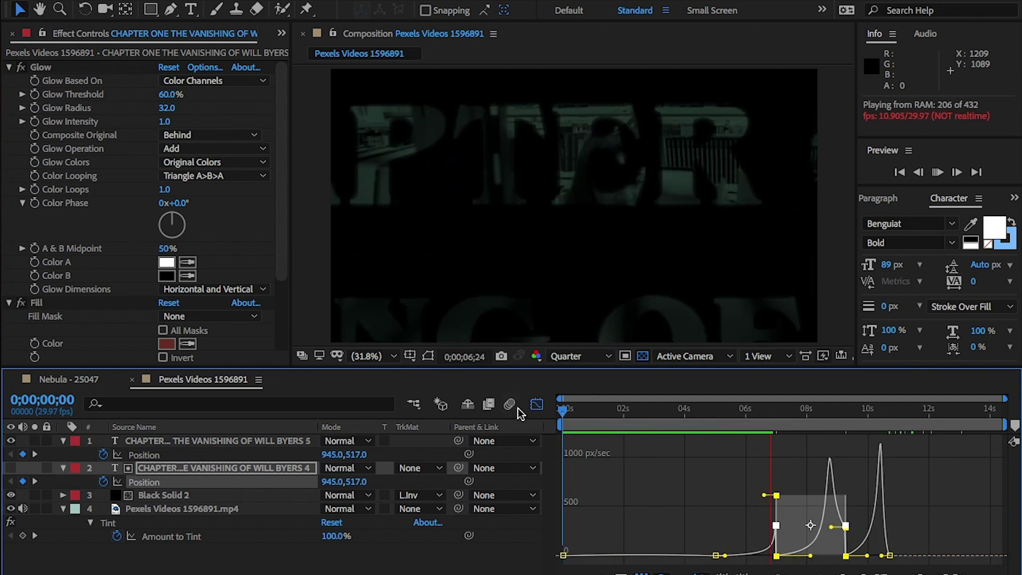
{"action": "key", "text": "space"}
{"action": "key", "text": "Home"}
{"action": "key", "text": "super+z"}
{"action": "key", "text": "super+z"}
Step: Try lengthening the outgoing speed handles of the lower title's Position keyframes at about 7 and 9 seconds, and undo the edits
{"action": "left_click", "coordinate": [776, 556]}
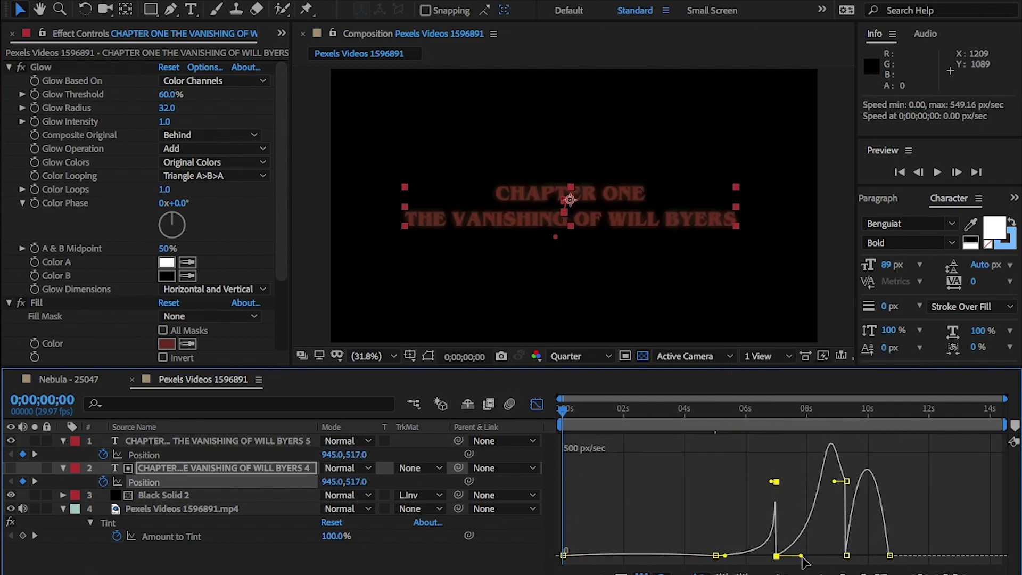
{"action": "left_click", "coordinate": [847, 556]}
{"action": "left_click_drag", "start_coordinate": [860, 556], "coordinate": [892, 557]}
{"action": "left_click", "coordinate": [776, 556]}
{"action": "left_click_drag", "start_coordinate": [801, 556], "coordinate": [824, 561]}
{"action": "key", "text": "super+z"}
{"action": "key", "text": "super+z"}
{"action": "key", "text": "super+z"}
{"action": "key", "text": "super+z"}
{"action": "key", "text": "super+z"}
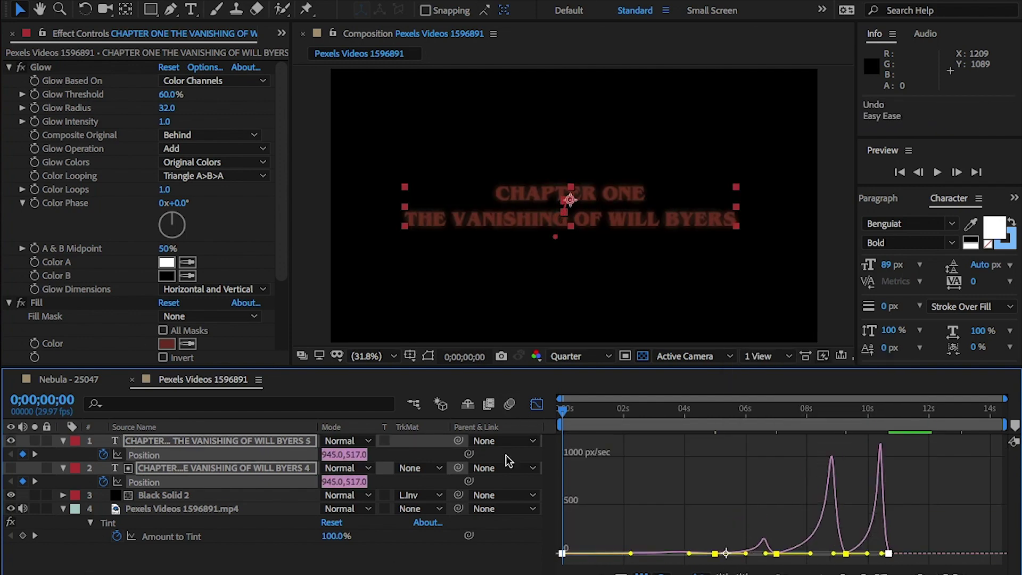
Step: Apply Easy Ease to the Position keyframes of both title layers and preview the zoom from the start
{"action": "left_click", "coordinate": [536, 406]}
{"action": "key", "text": "space"}
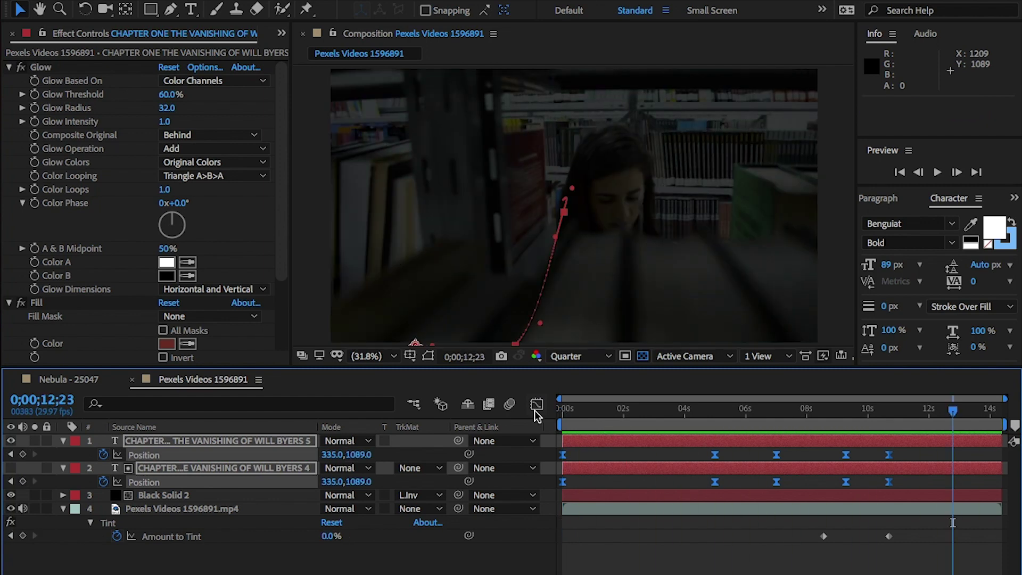
{"action": "key", "text": "super+z"}
{"action": "key", "text": "Home"}
{"action": "key", "text": "space"}
{"action": "key", "text": "space"}
{"action": "key", "text": "F9"}
{"action": "key", "text": "Home"}
{"action": "key", "text": "space"}
{"action": "key", "text": "space"}
{"action": "left_click_drag", "start_coordinate": [578, 413], "coordinate": [520, 406]}
{"action": "key", "text": "space"}
{"action": "key", "text": "space"}
Step: Reveal all keyframed title properties and apply Easy Ease to the Scale keyframes of both title layers
{"action": "key", "text": "u"}
{"action": "left_click_drag", "start_coordinate": [927, 484], "coordinate": [551, 465]}
{"action": "key", "text": "F9"}
{"action": "left_click_drag", "start_coordinate": [945, 527], "coordinate": [554, 518]}
{"action": "key", "text": "F9"}
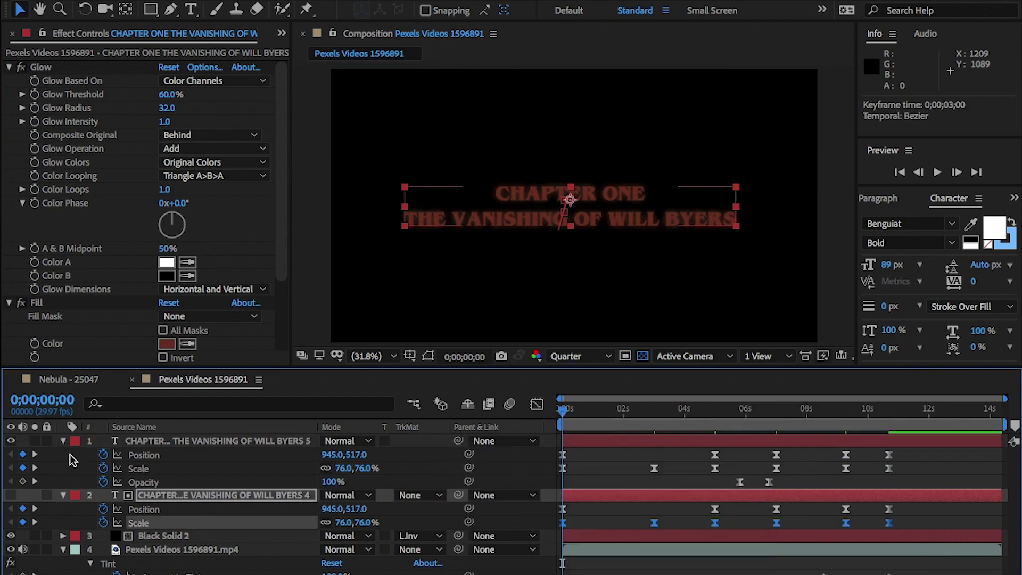
Step: Move the last Position and Scale keyframes of both title layers to about 11.5 seconds and return to the start
{"action": "left_click", "coordinate": [35, 455]}
{"action": "left_click", "coordinate": [35, 455]}
{"action": "left_click", "coordinate": [35, 455]}
{"action": "left_click", "coordinate": [35, 455]}
{"action": "left_click_drag", "start_coordinate": [932, 530], "coordinate": [876, 451]}
{"action": "left_click_drag", "start_coordinate": [889, 455], "coordinate": [917, 455]}
{"action": "key", "text": "u"}
{"action": "key", "text": "Home"}
Step: Set the track matte of Black Solid 2 to Luma Inverted Matte using the title layer, and preview the footage through the letters
{"action": "left_click", "coordinate": [343, 542]}
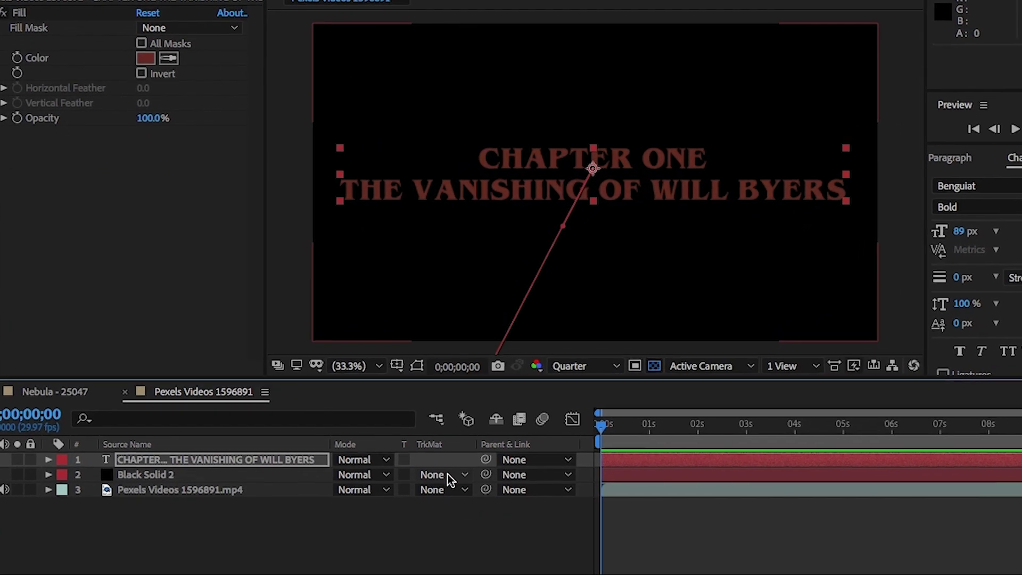
{"action": "left_click", "coordinate": [448, 474]}
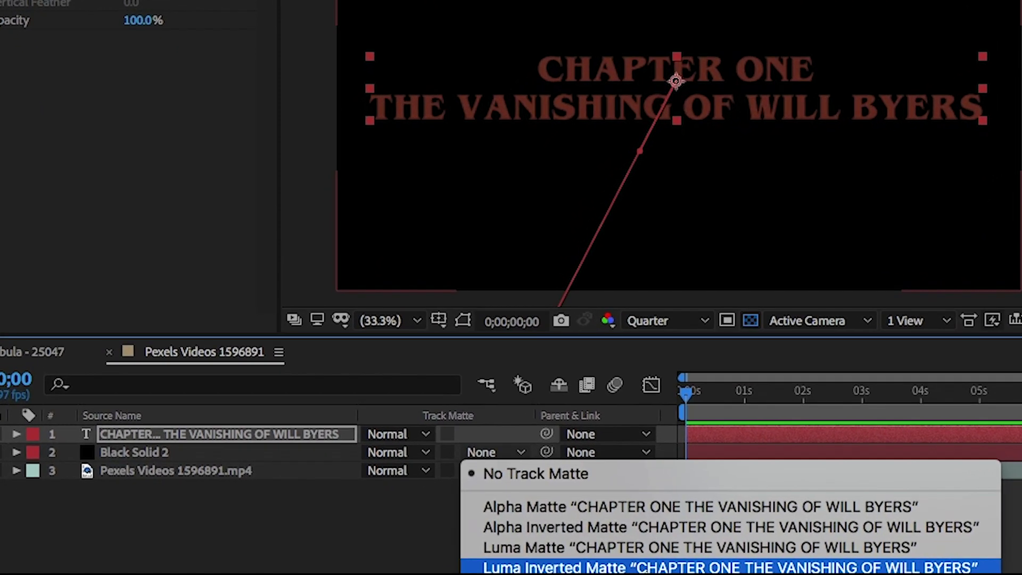
{"action": "left_click", "coordinate": [648, 569]}
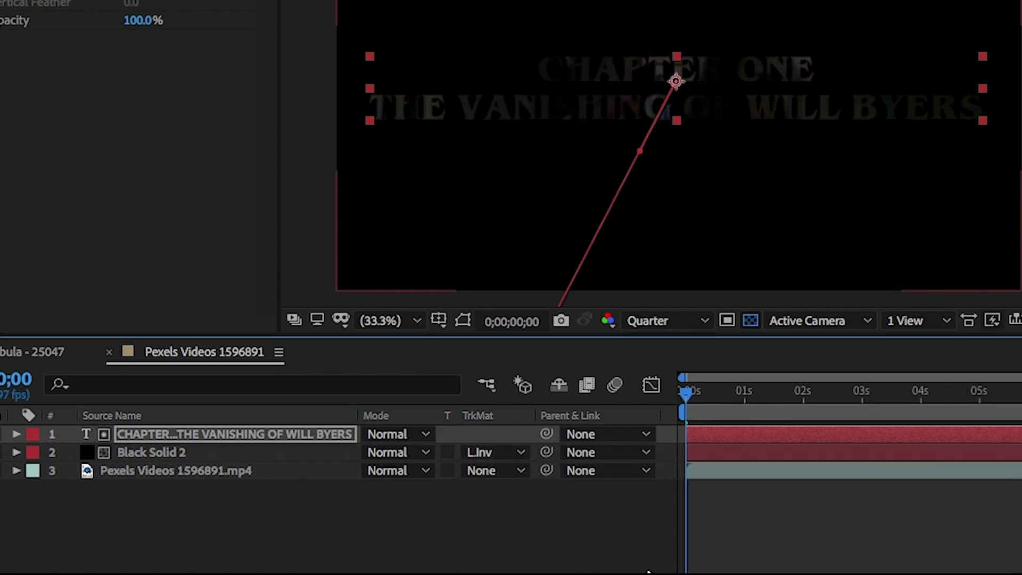
{"action": "key", "text": "space"}
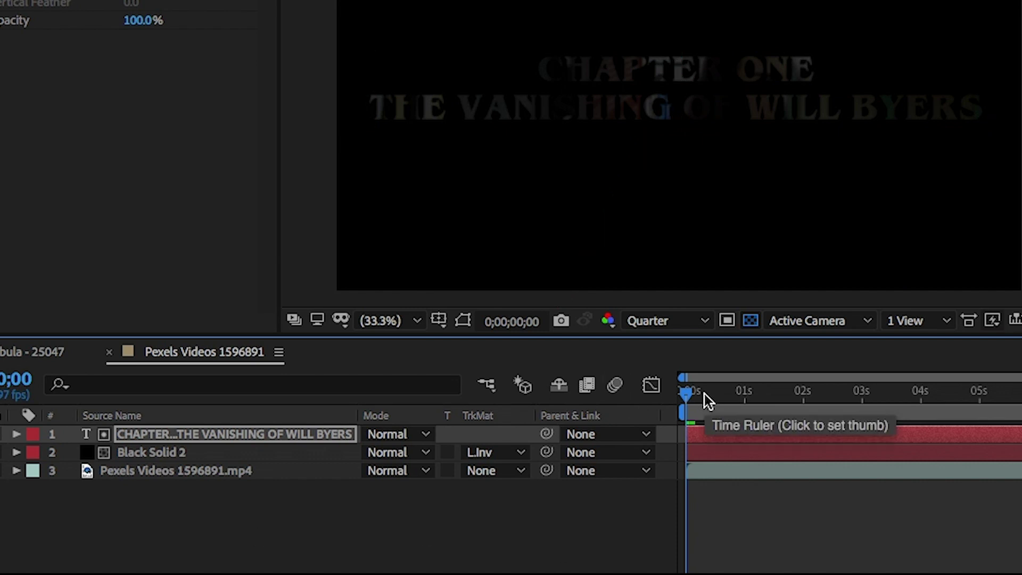
{"action": "key", "text": "space"}
Step: Duplicate the title layer and make the upper copy visible
{"action": "key", "text": "ctrl+d"}
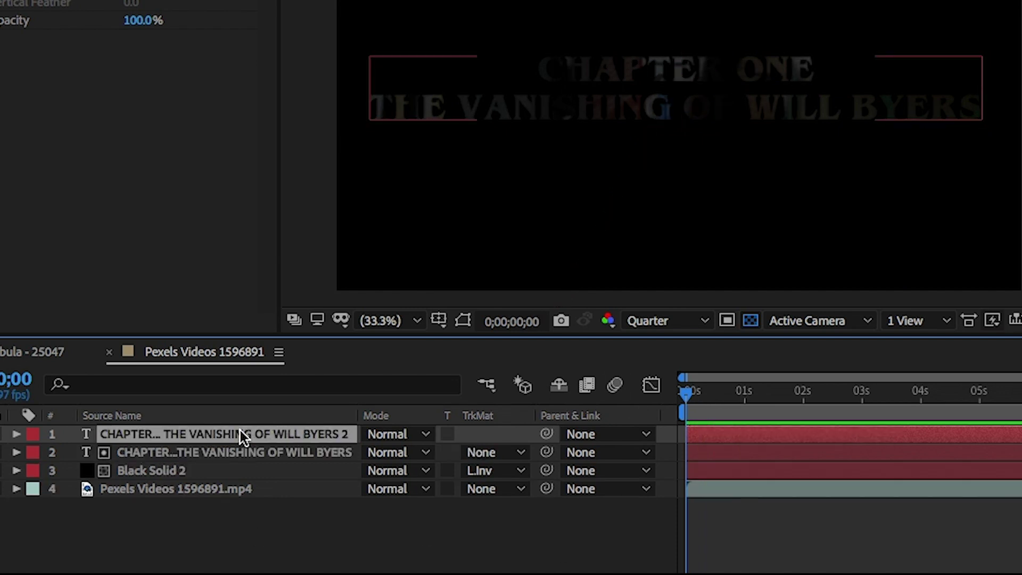
{"action": "left_click", "coordinate": [0, 434]}
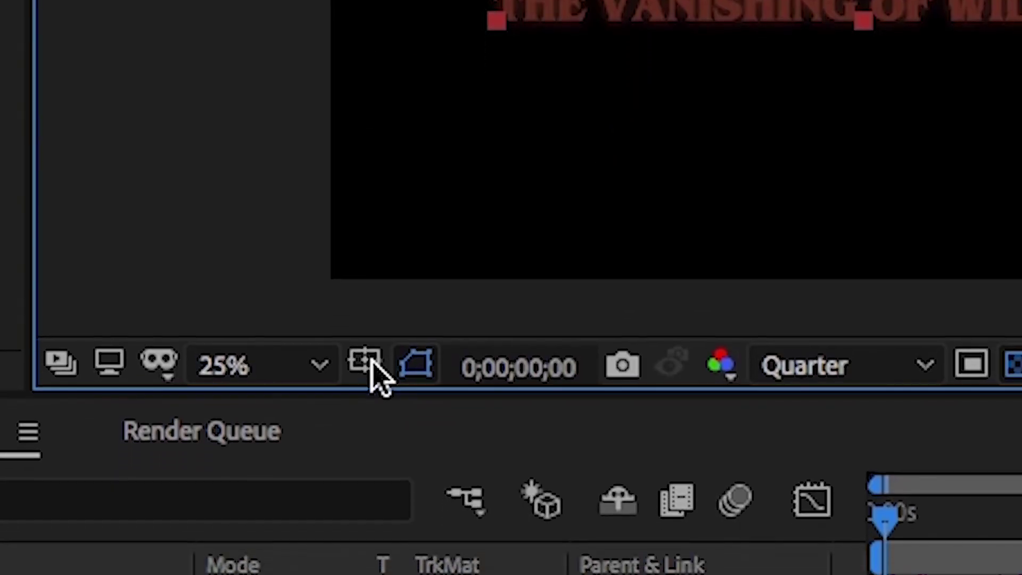
Step: Show the rulers and place a vertical guide at about 951 and a horizontal guide at about 485, crossing on the E of CHAPTER
{"action": "left_click", "coordinate": [438, 319]}
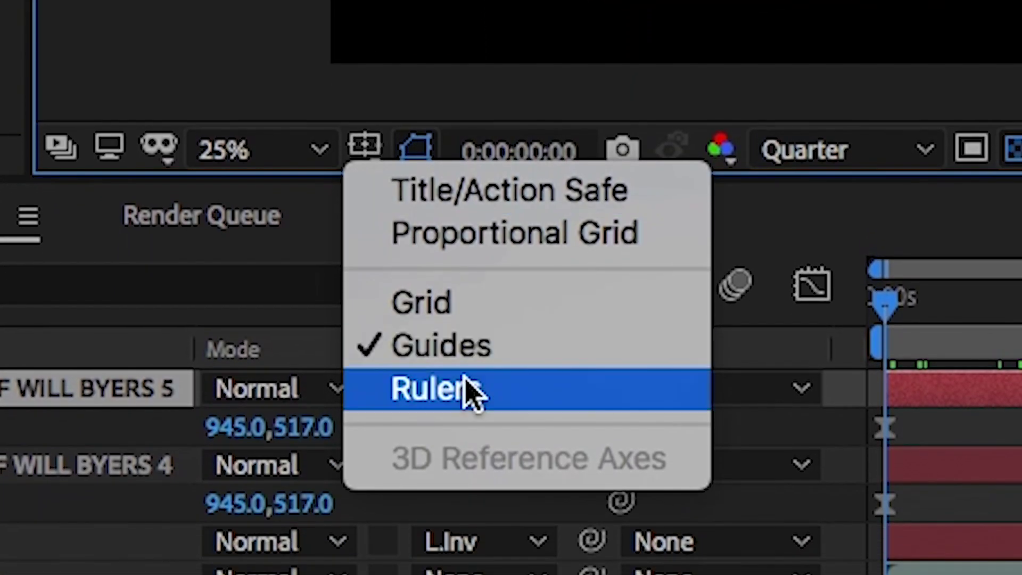
{"action": "left_click", "coordinate": [467, 388]}
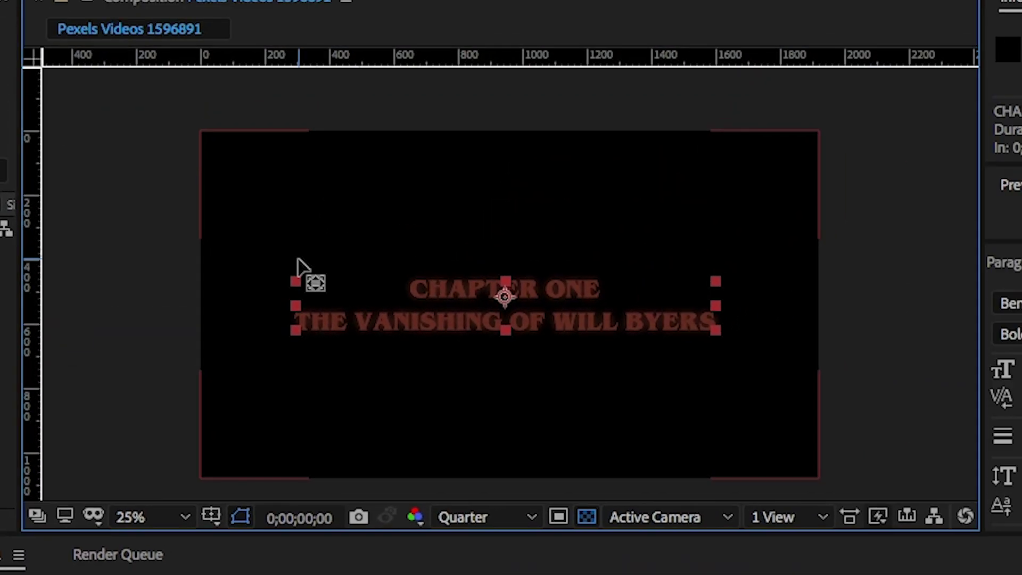
{"action": "key", "text": "period"}
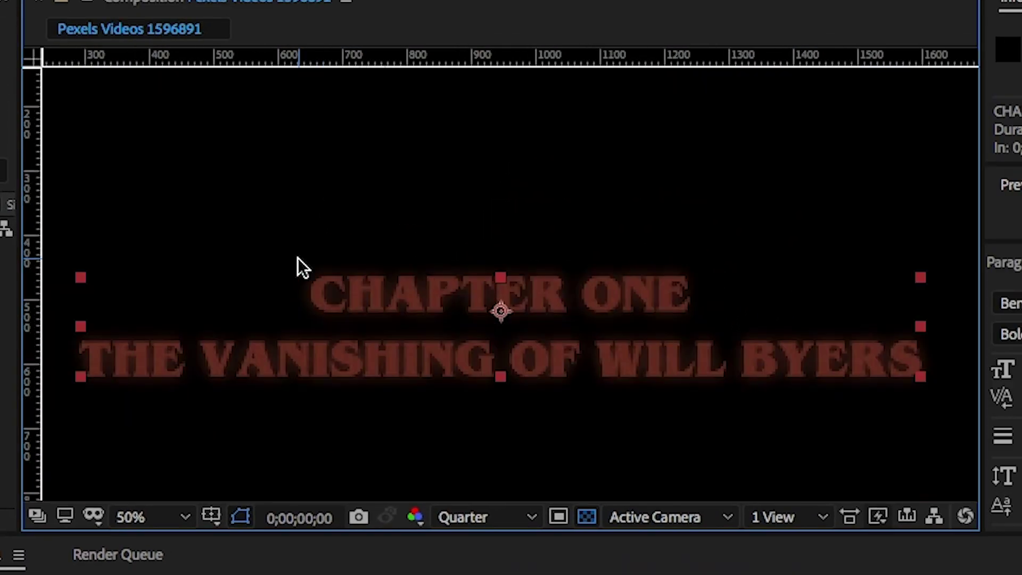
{"action": "key", "text": "period"}
{"action": "key", "text": "period"}
{"action": "key", "text": "period"}
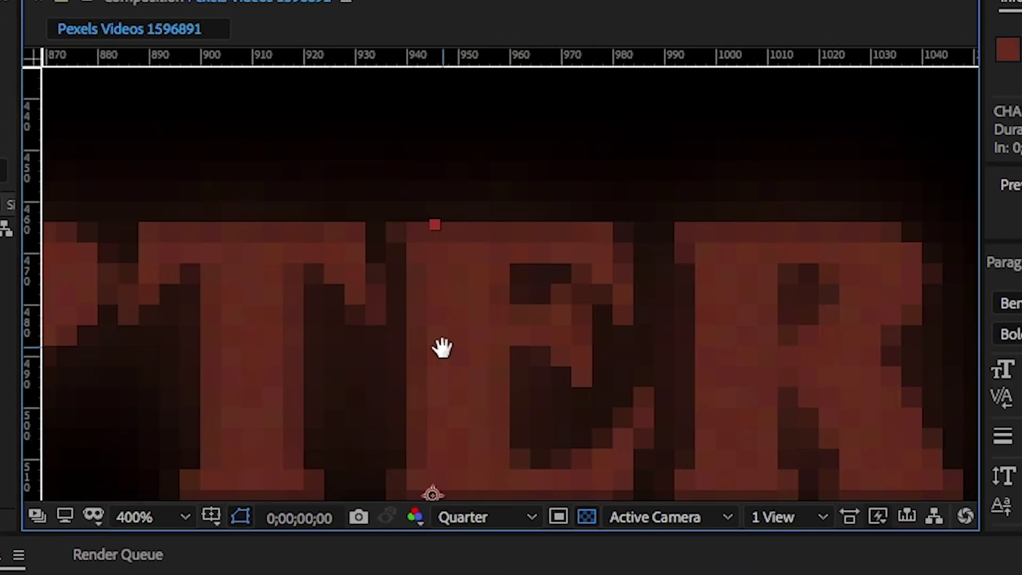
{"action": "left_click_drag", "start_coordinate": [441, 347], "coordinate": [445, 277]}
{"action": "left_click", "coordinate": [214, 569]}
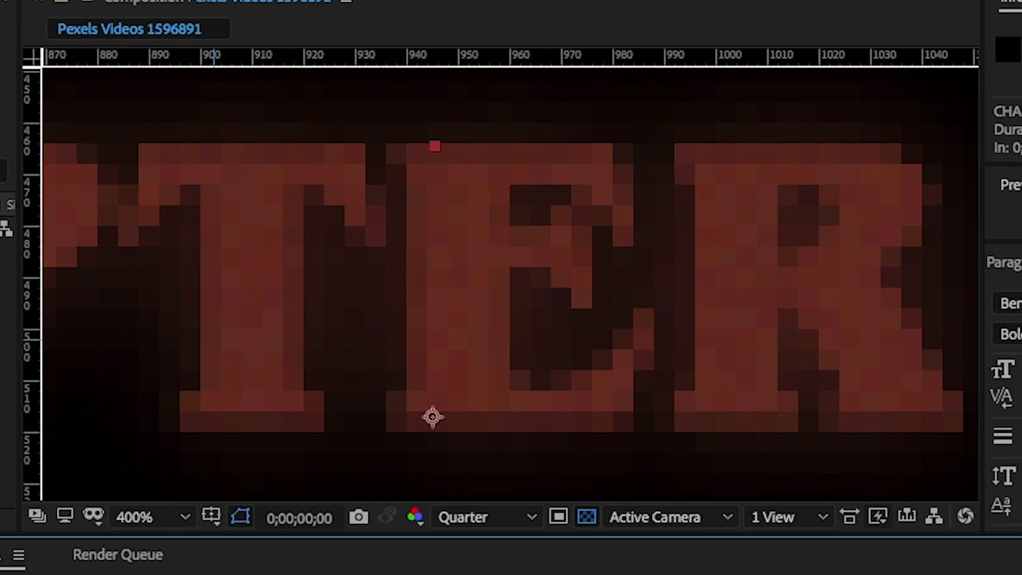
{"action": "left_click_drag", "start_coordinate": [30, 300], "coordinate": [464, 285]}
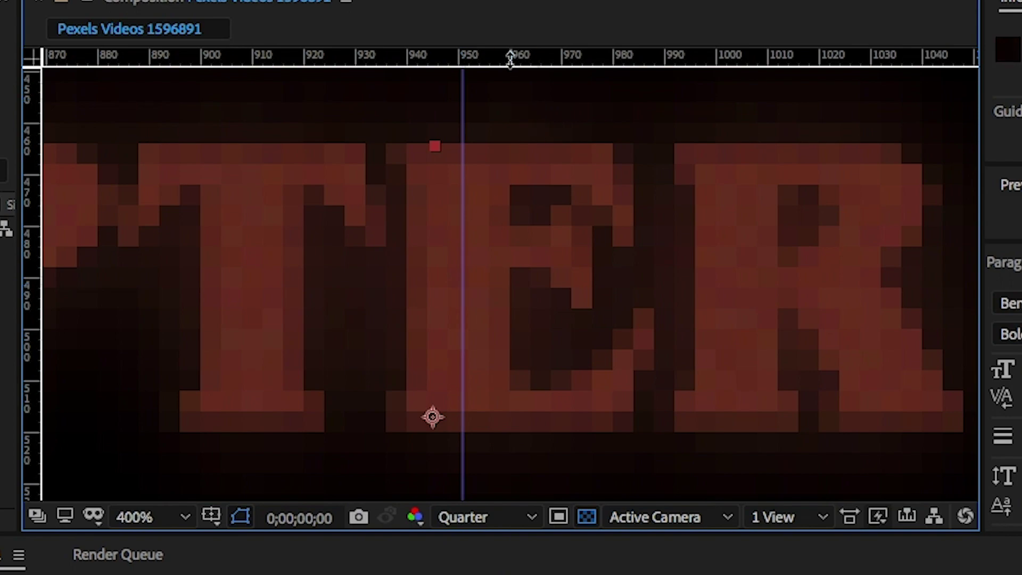
{"action": "left_click_drag", "start_coordinate": [511, 58], "coordinate": [497, 252]}
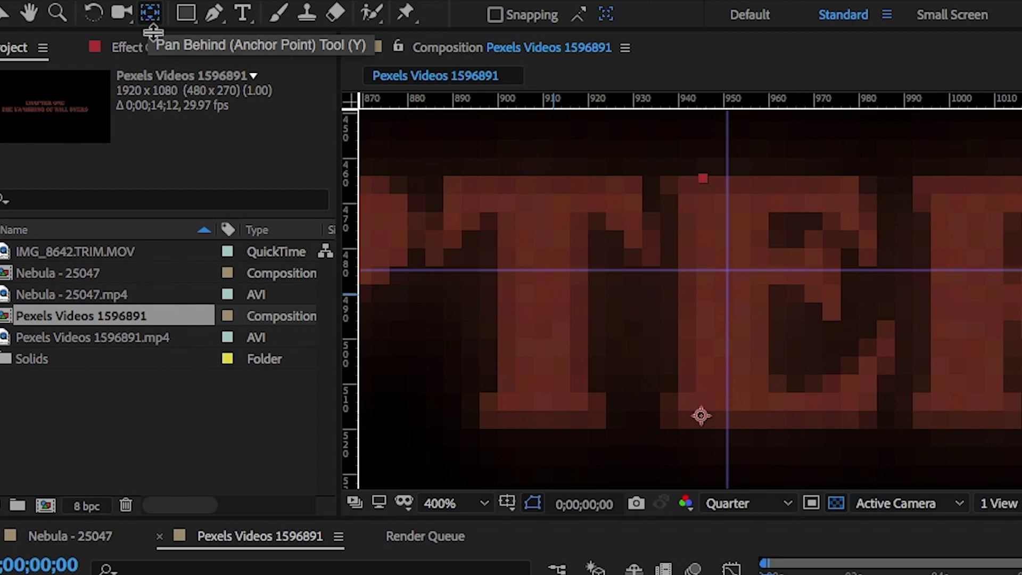
Step: Move the anchor points of both title layers to the guide intersection on the E with the Pan Behind tool
{"action": "left_click", "coordinate": [701, 420]}
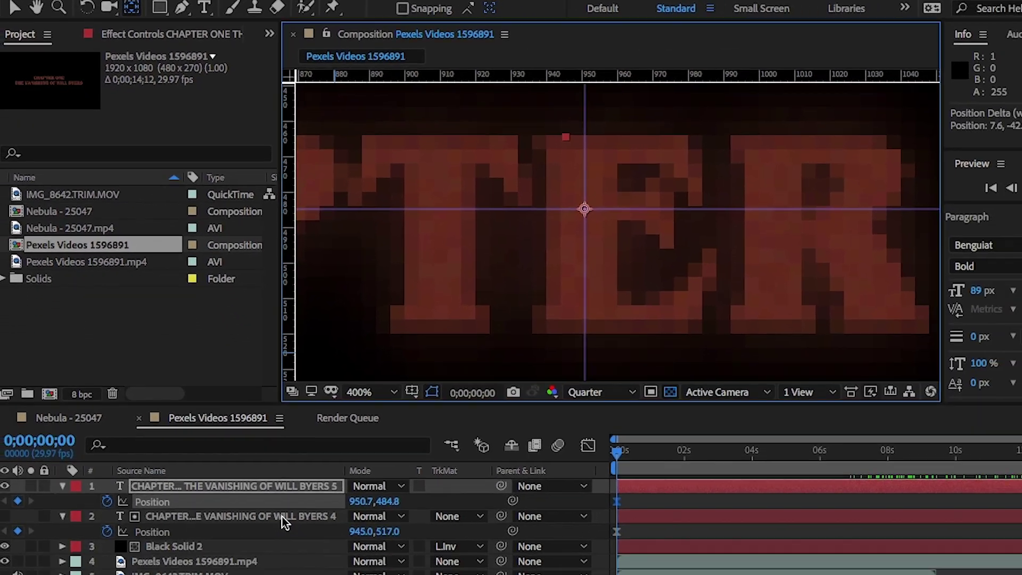
{"action": "left_click", "coordinate": [301, 563]}
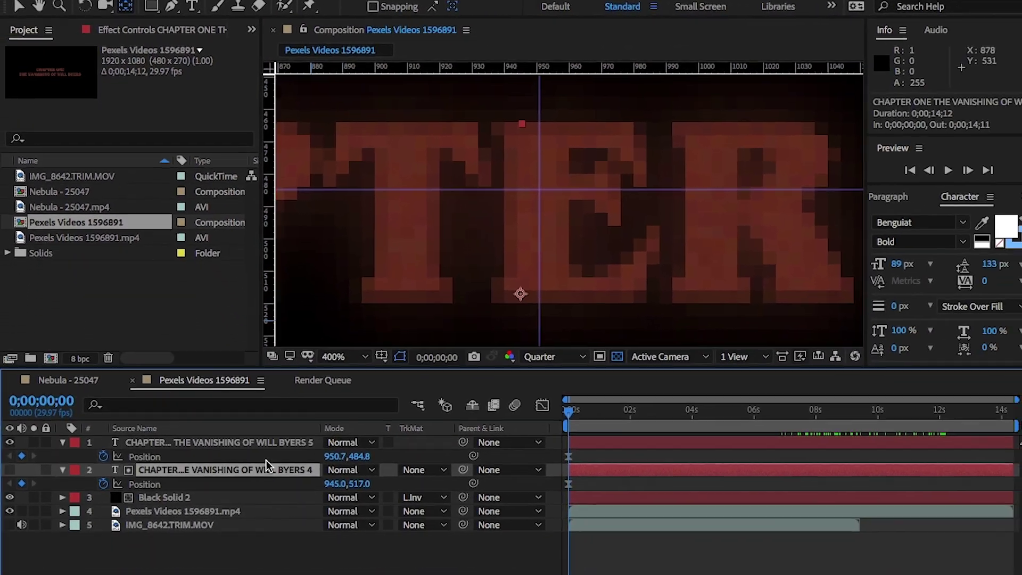
{"action": "left_click_drag", "start_coordinate": [608, 358], "coordinate": [634, 236]}
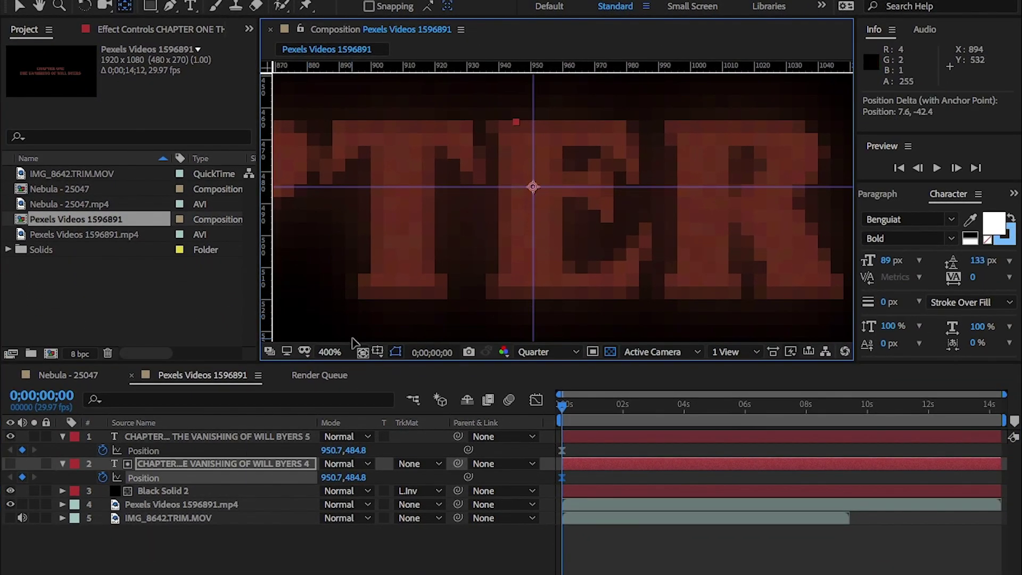
{"action": "scroll", "coordinate": [353, 351], "scroll_direction": "down", "scroll_amount": 5}
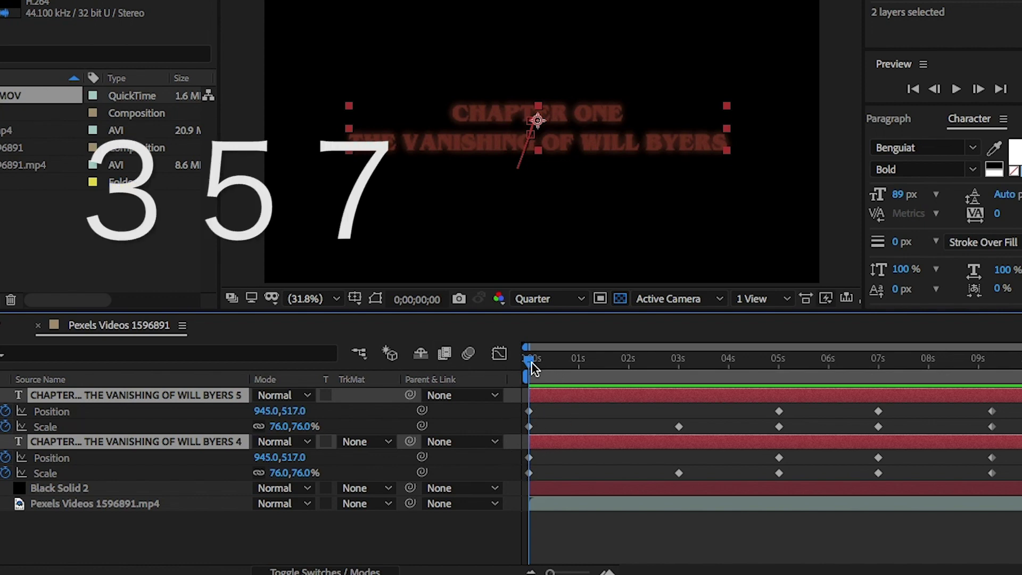
Step: Review the title zoom and its Position and Scale keyframes at 3, 5 and 10 seconds
{"action": "left_click_drag", "start_coordinate": [530, 360], "coordinate": [683, 353]}
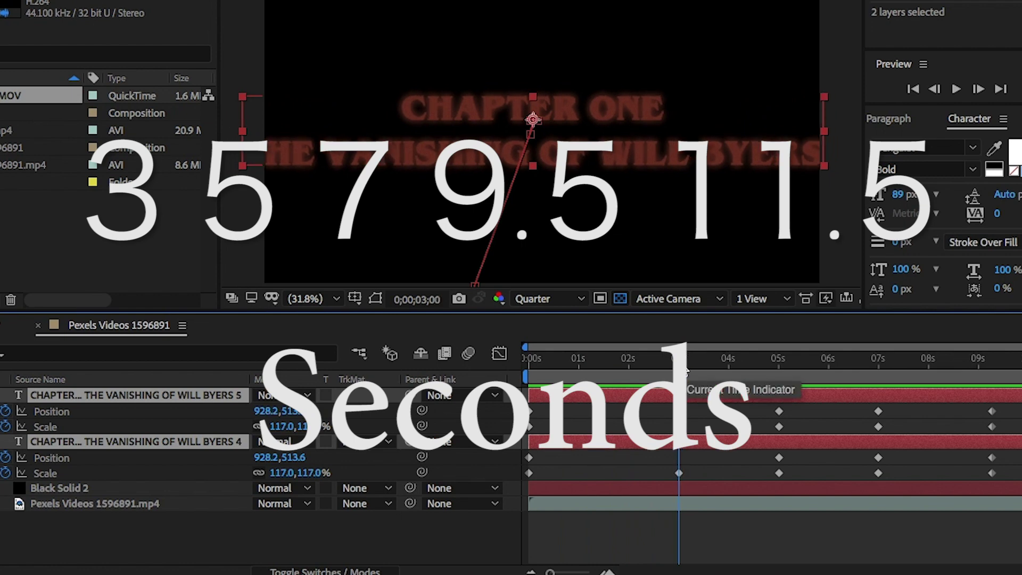
{"action": "left_click_drag", "start_coordinate": [687, 371], "coordinate": [780, 360]}
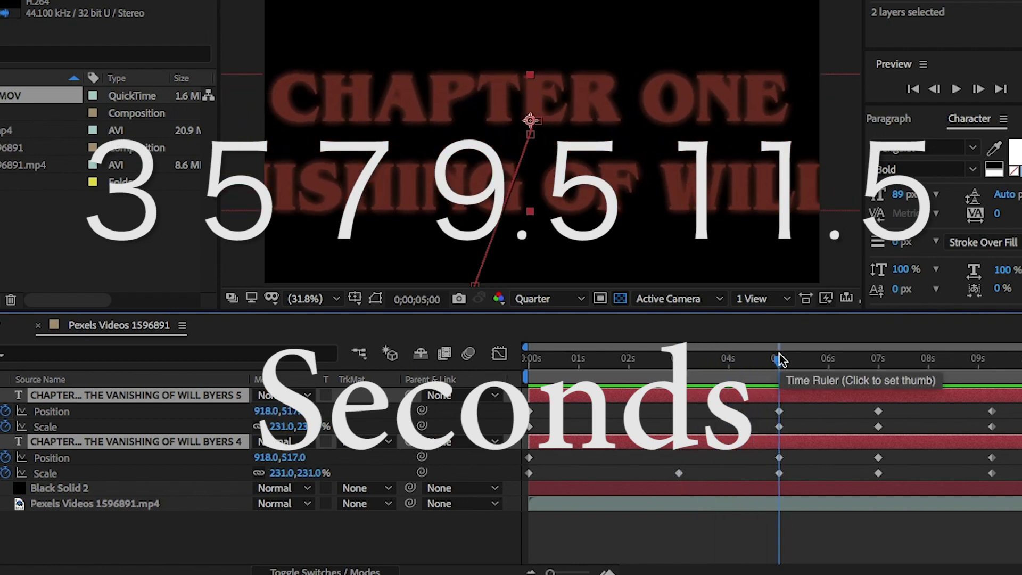
{"action": "left_click_drag", "start_coordinate": [778, 359], "coordinate": [1021, 328]}
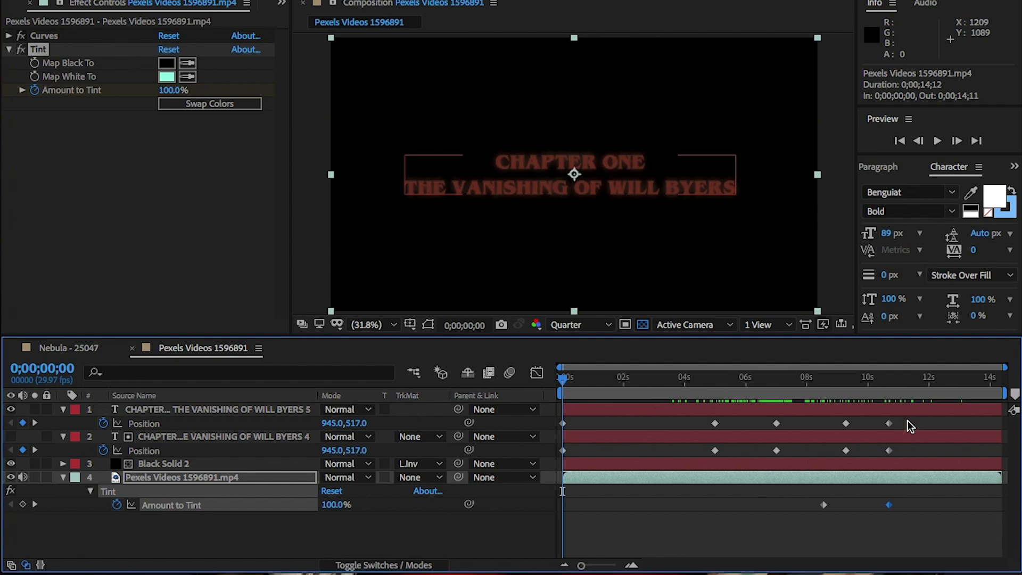
Step: Apply Easy Ease to all Position keyframes on both title layers with the Keyframe Assistant
{"action": "left_click_drag", "start_coordinate": [910, 426], "coordinate": [543, 456]}
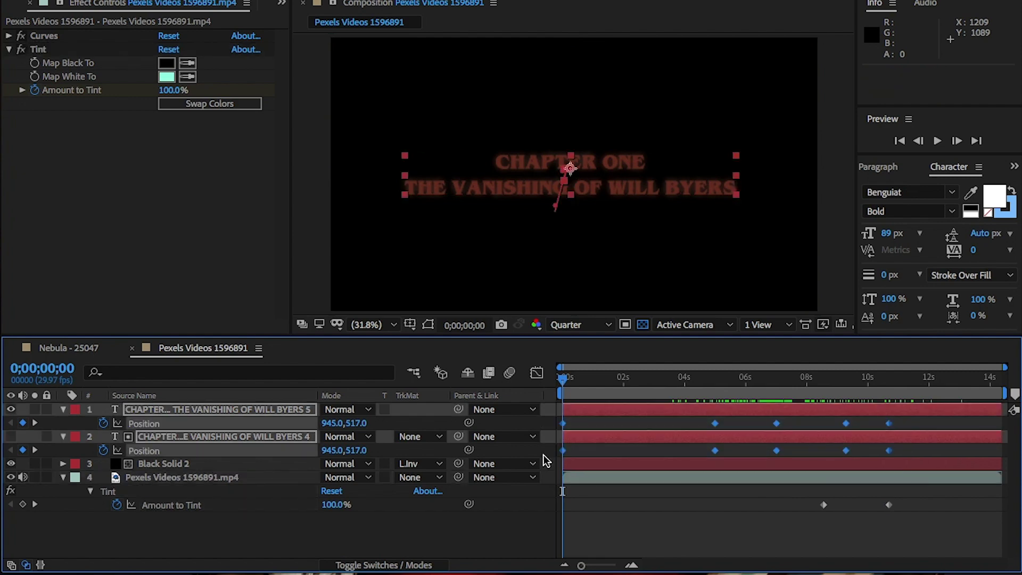
{"action": "right_click", "coordinate": [715, 450]}
{"action": "mouse_move", "coordinate": [797, 557]}
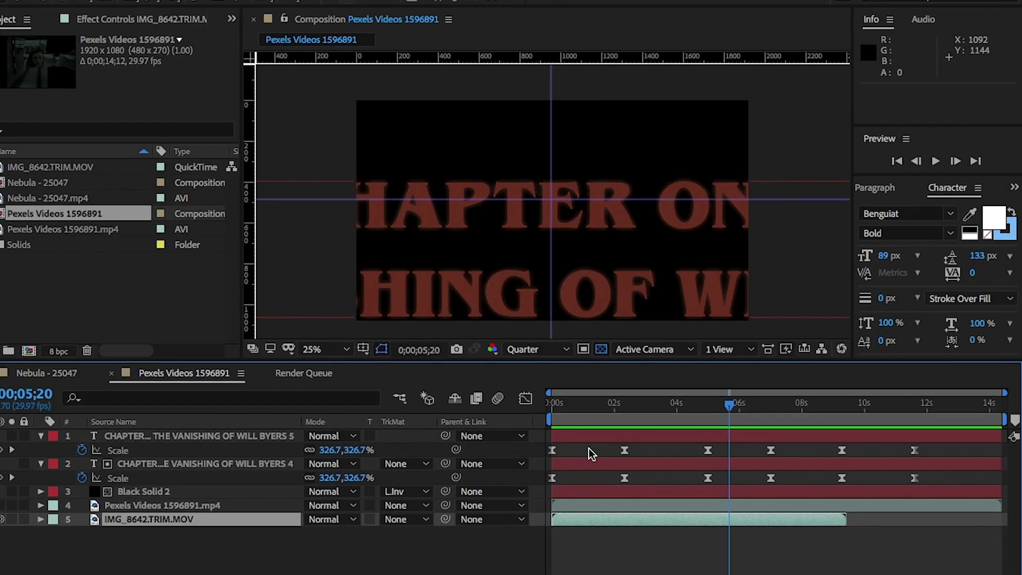
Step: Convert the Scale keyframes after the first on the lower title layer to Auto Bezier in the Graph Editor
{"action": "left_click_drag", "start_coordinate": [591, 453], "coordinate": [932, 477]}
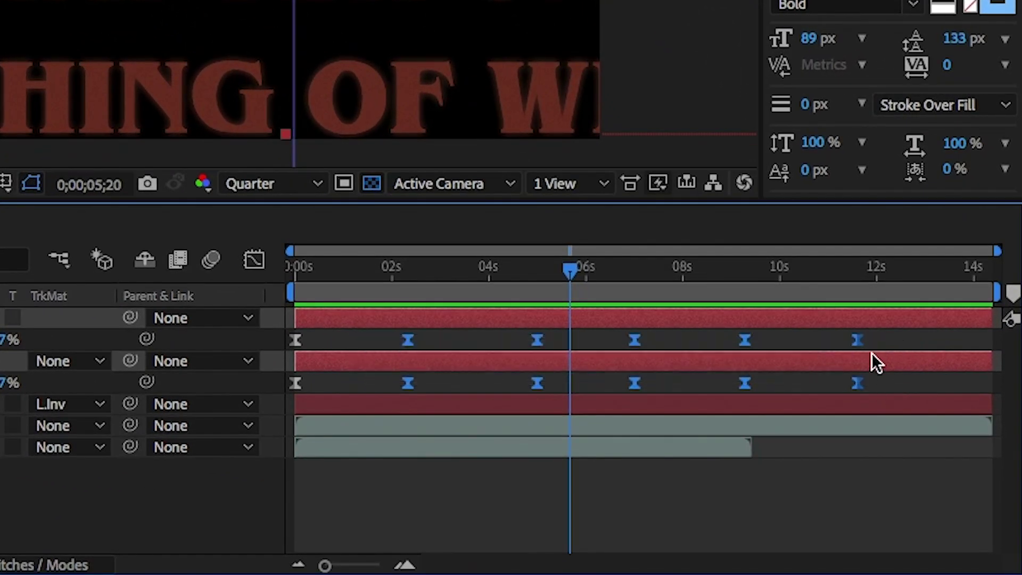
{"action": "left_click", "coordinate": [260, 259]}
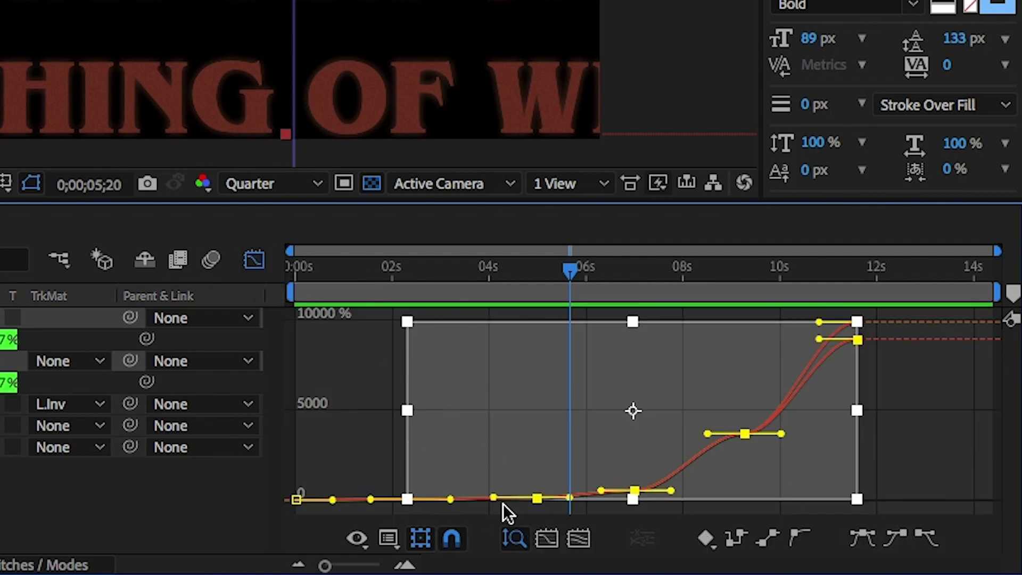
{"action": "left_click", "coordinate": [356, 458]}
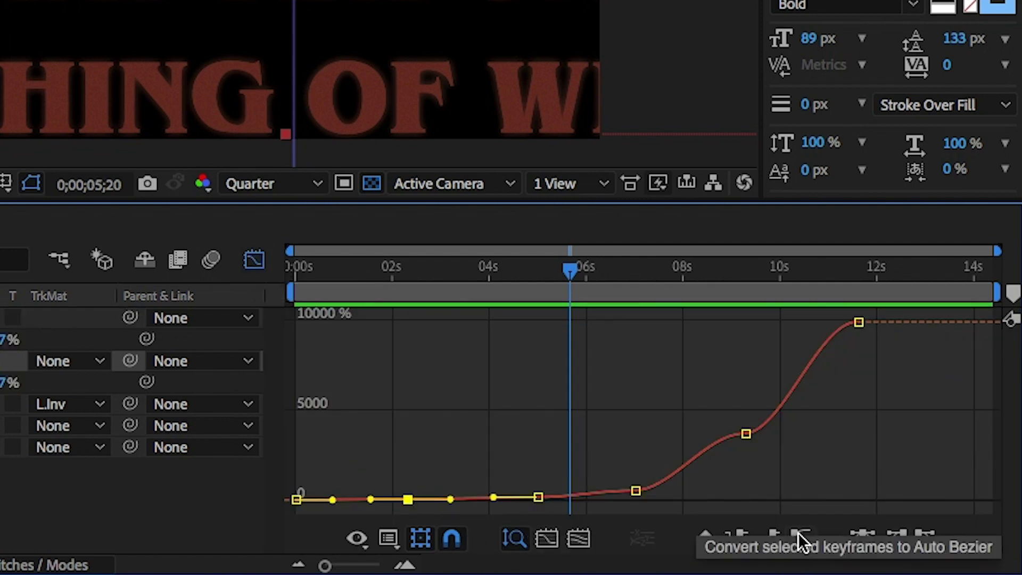
{"action": "left_click", "coordinate": [797, 532]}
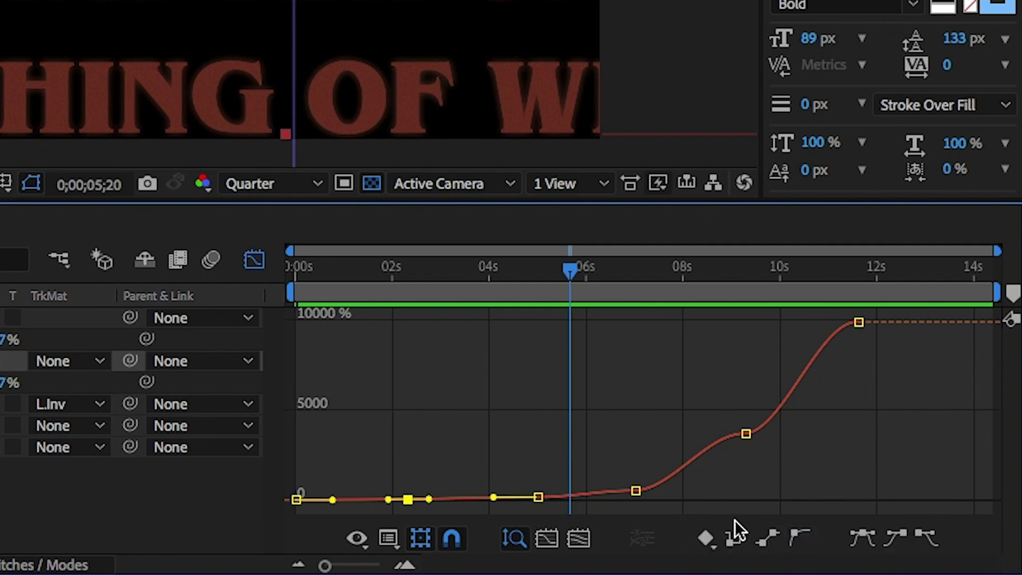
{"action": "left_click", "coordinate": [537, 498]}
{"action": "left_click", "coordinate": [636, 490]}
{"action": "left_click", "coordinate": [798, 534]}
{"action": "left_click", "coordinate": [747, 434]}
{"action": "left_click", "coordinate": [797, 534]}
{"action": "left_click", "coordinate": [859, 322]}
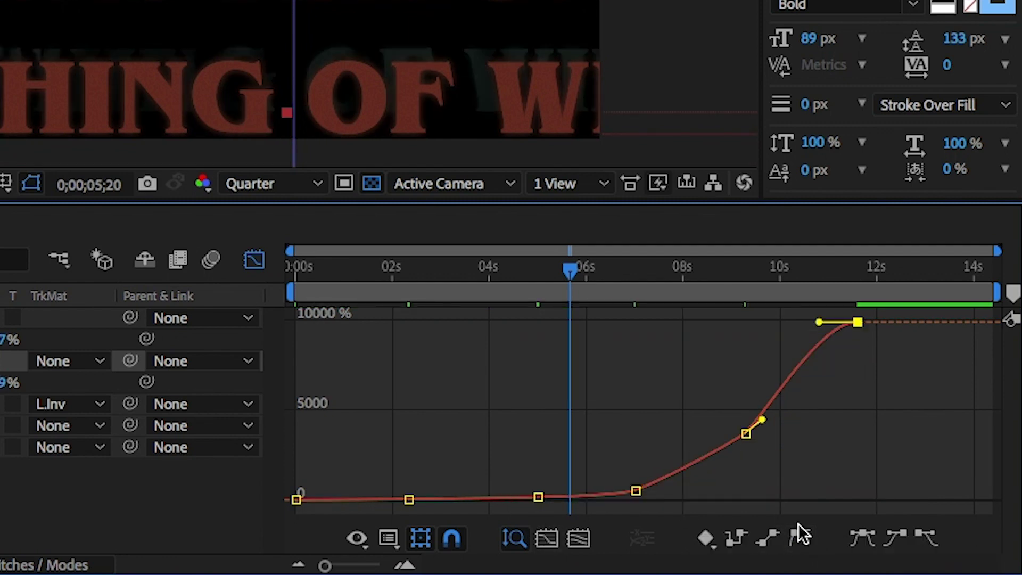
{"action": "left_click", "coordinate": [798, 534]}
Step: Convert the upper title layer's Scale keyframes after the first to Auto Bezier and return to the layer bar view
{"action": "left_click", "coordinate": [2, 317]}
{"action": "left_click", "coordinate": [537, 497]}
{"action": "left_click", "coordinate": [797, 535]}
{"action": "left_click", "coordinate": [408, 499]}
{"action": "left_click", "coordinate": [797, 535]}
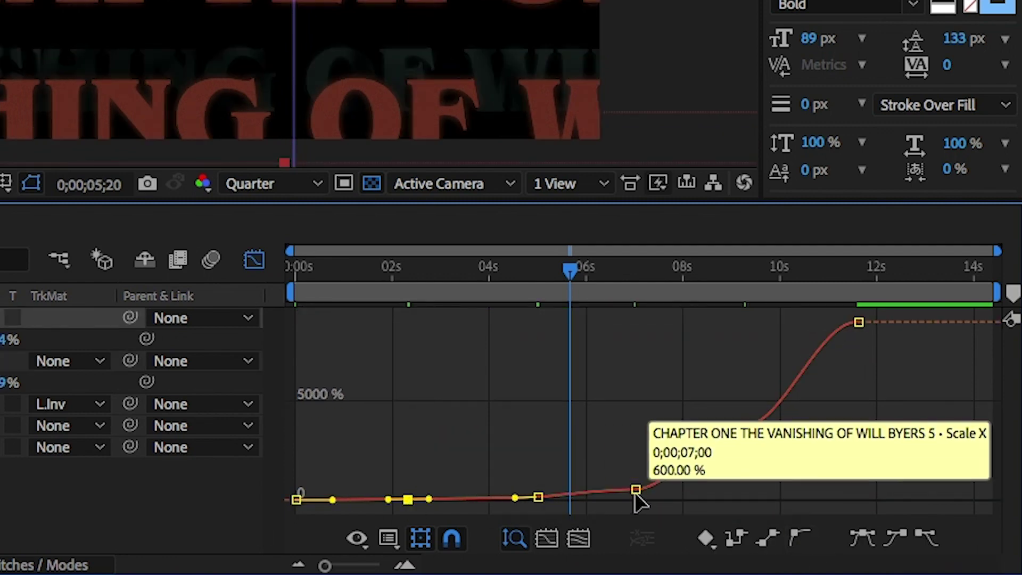
{"action": "left_click", "coordinate": [635, 491]}
{"action": "left_click", "coordinate": [798, 534]}
{"action": "left_click", "coordinate": [746, 427]}
{"action": "left_click", "coordinate": [797, 534]}
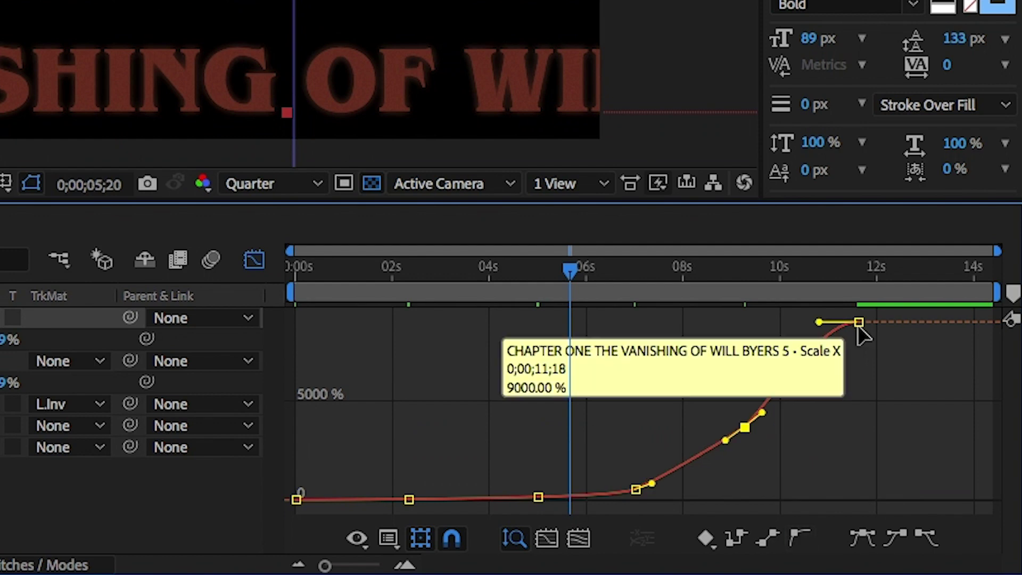
{"action": "left_click", "coordinate": [254, 260]}
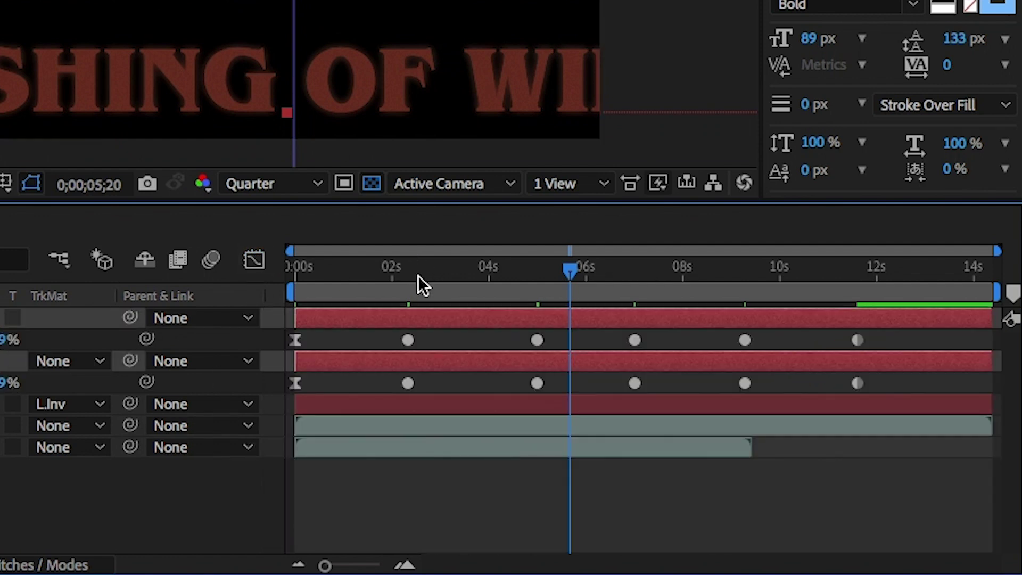
Step: Preview the smoothed title zoom and scrub across the Opacity keyframes of the title layers
{"action": "left_click_drag", "start_coordinate": [417, 276], "coordinate": [222, 261]}
{"action": "key", "text": "space"}
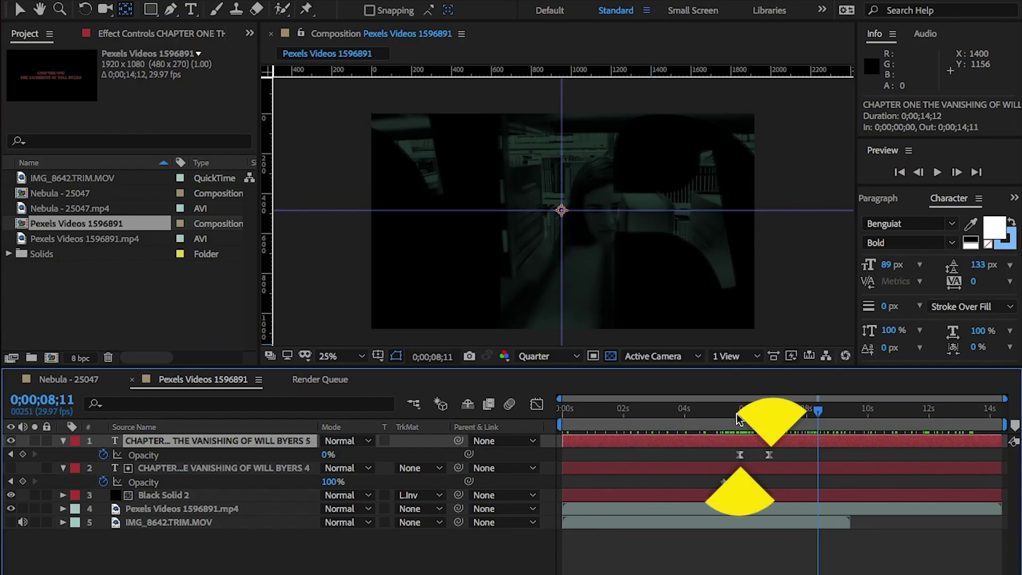
{"action": "left_click_drag", "start_coordinate": [729, 414], "coordinate": [786, 414]}
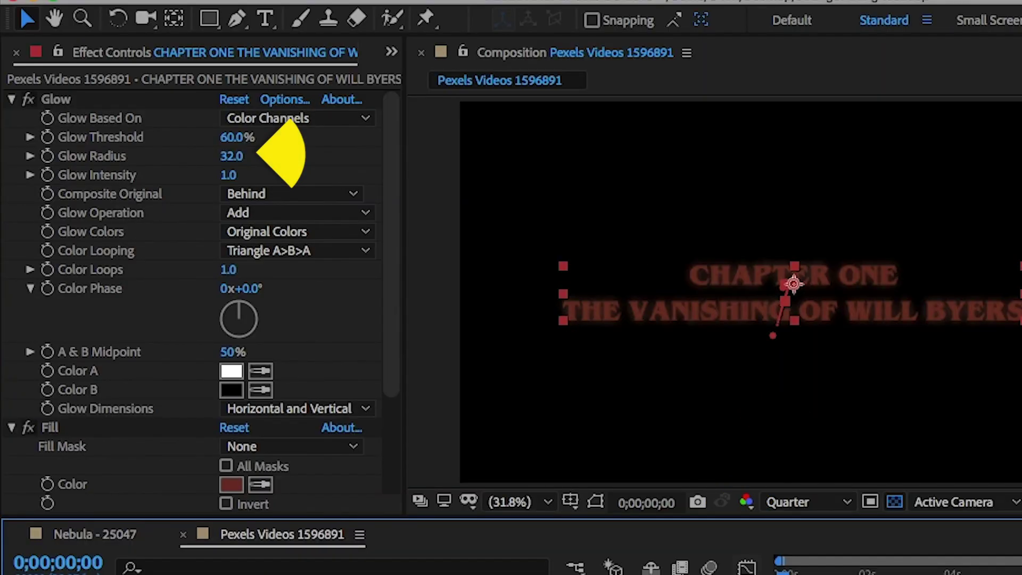
Step: Review the Glow, Fill and Noise settings on the title layer, collapsing Glow and Fill
{"action": "left_click", "coordinate": [747, 569]}
{"action": "left_click", "coordinate": [15, 110]}
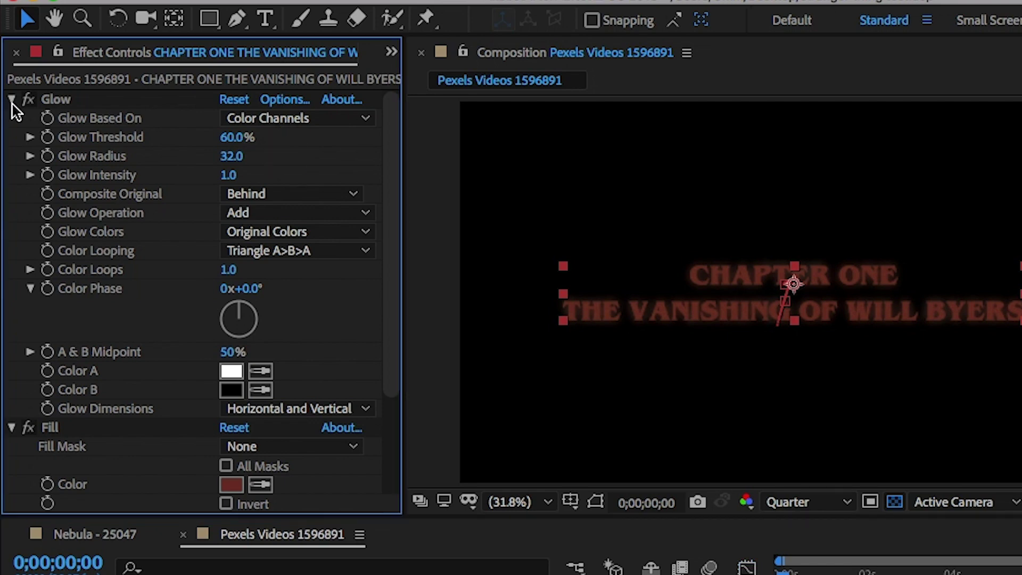
{"action": "left_click", "coordinate": [12, 101]}
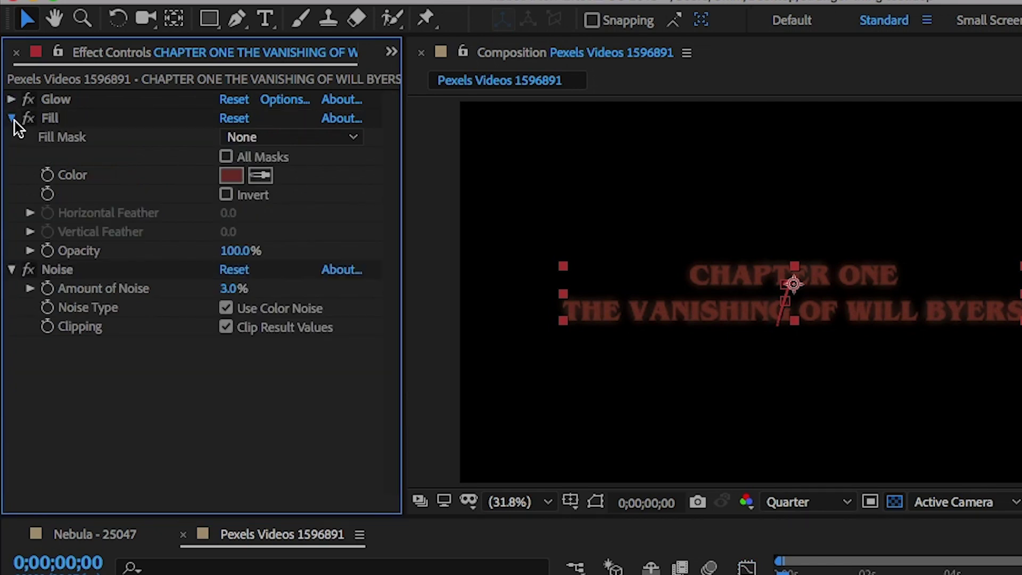
{"action": "left_click", "coordinate": [12, 117]}
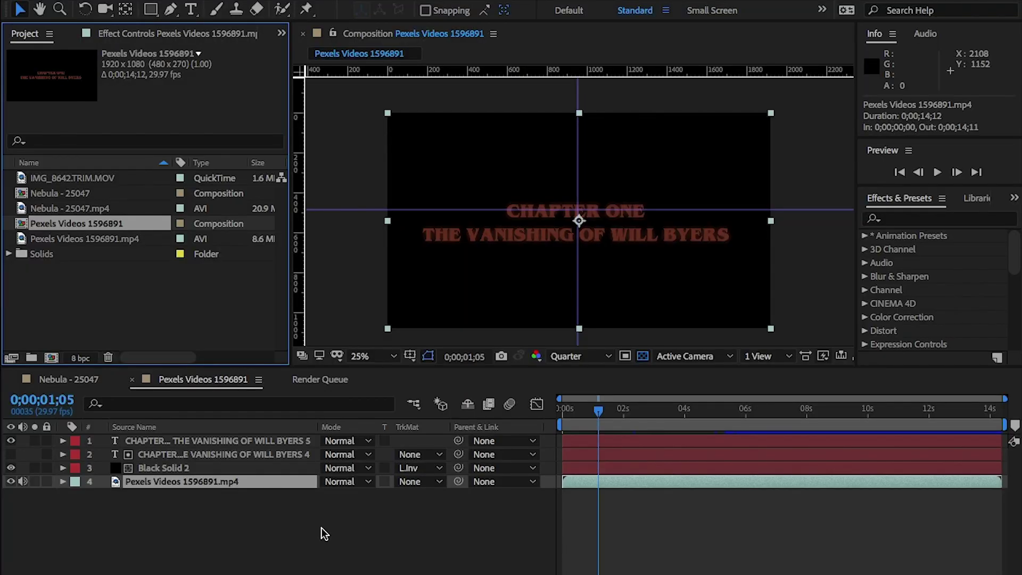
Step: Apply the Curves and Tint color correction effects to the Pexels Videos 1596891.mp4 layer
{"action": "left_click", "coordinate": [938, 218]}
{"action": "type", "text": "curves"}
{"action": "double_click", "coordinate": [913, 289]}
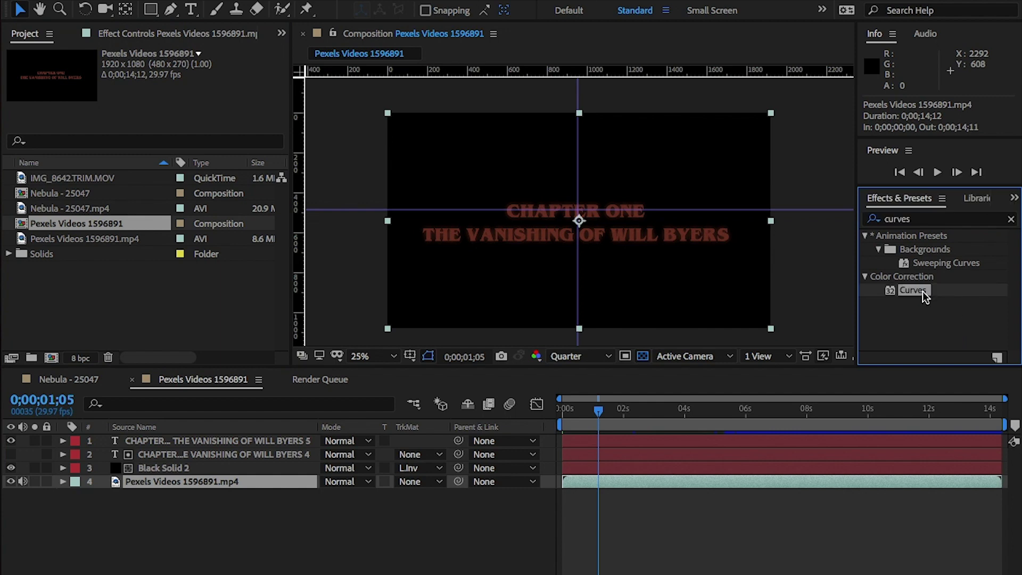
{"action": "left_click", "coordinate": [1011, 219]}
{"action": "type", "text": "tint"}
{"action": "double_click", "coordinate": [923, 289]}
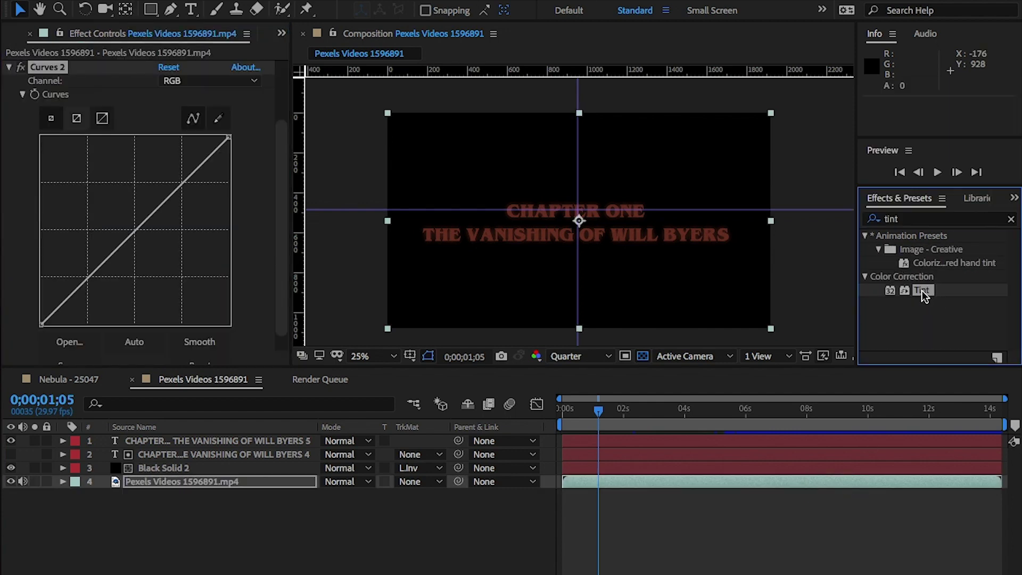
Step: Hide the top title layer and Black Solid 2 to expose the library footage
{"action": "scroll", "coordinate": [109, 216], "scroll_direction": "up", "scroll_amount": 3}
{"action": "left_click", "coordinate": [11, 440]}
{"action": "left_click", "coordinate": [11, 468]}
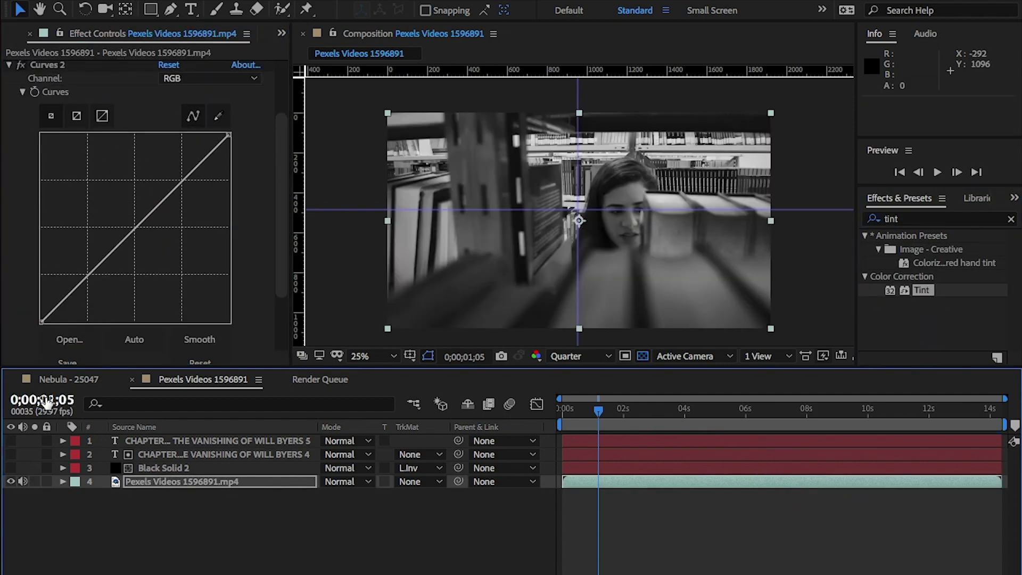
Step: Disable the new Tint effect and shape the footage's RGB curve into a gentle S with brighter highlights and darker shadows
{"action": "scroll", "coordinate": [166, 281], "scroll_direction": "down", "scroll_amount": 3}
{"action": "left_click", "coordinate": [22, 327]}
{"action": "left_click_drag", "start_coordinate": [183, 123], "coordinate": [180, 116]}
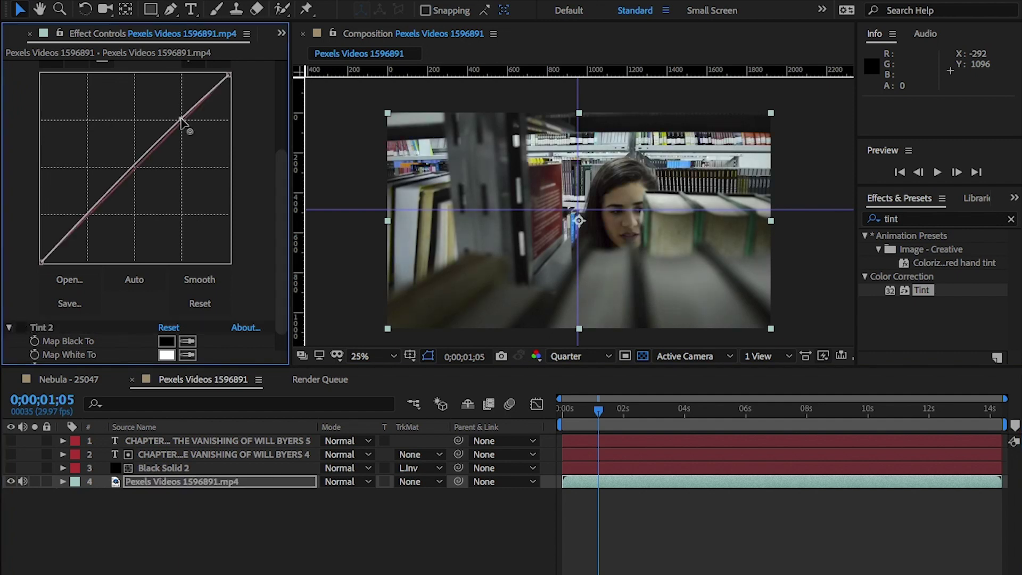
{"action": "mouse_move", "coordinate": [92, 211]}
{"action": "left_mouse_down"}
{"action": "mouse_move", "coordinate": [91, 228]}
{"action": "mouse_move", "coordinate": [85, 223]}
{"action": "left_mouse_up"}
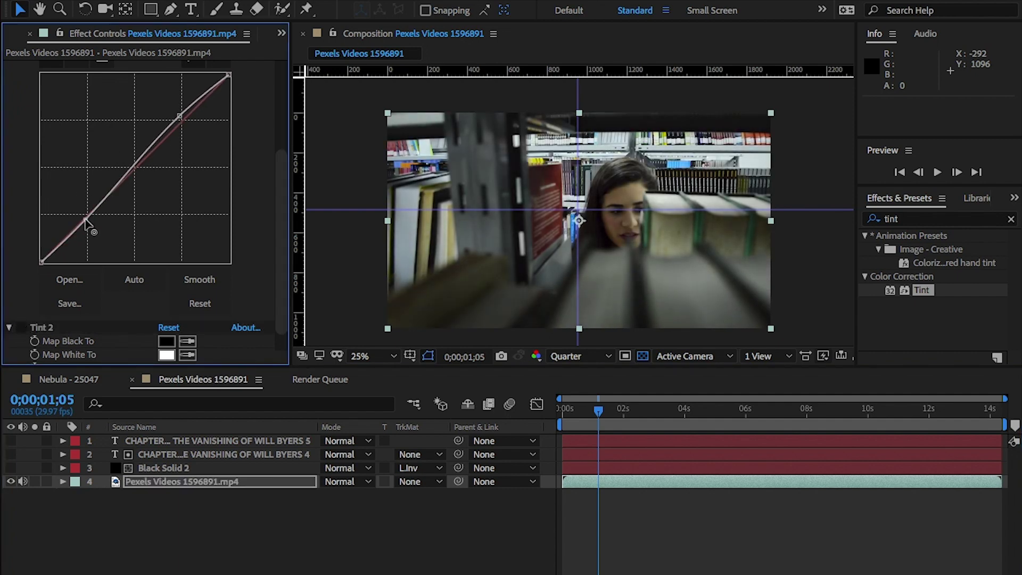
Step: Re-enable the new Tint effect and map white to the teal color 4BA7BF
{"action": "left_click", "coordinate": [21, 327]}
{"action": "scroll", "coordinate": [68, 319], "scroll_direction": "down", "scroll_amount": 2}
{"action": "left_click", "coordinate": [166, 328]}
{"action": "left_click_drag", "start_coordinate": [178, 238], "coordinate": [158, 211]}
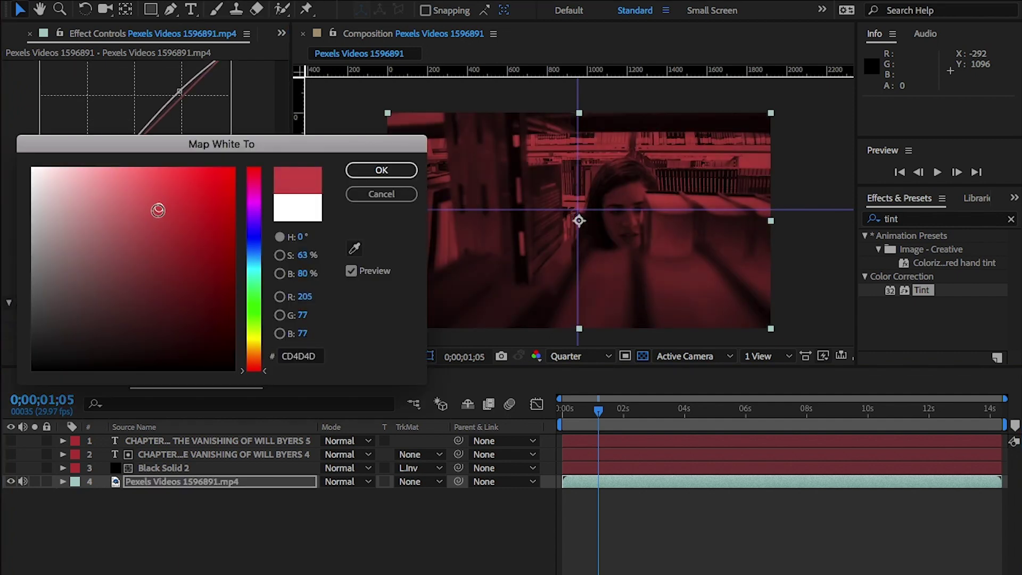
{"action": "left_click_drag", "start_coordinate": [257, 176], "coordinate": [262, 264]}
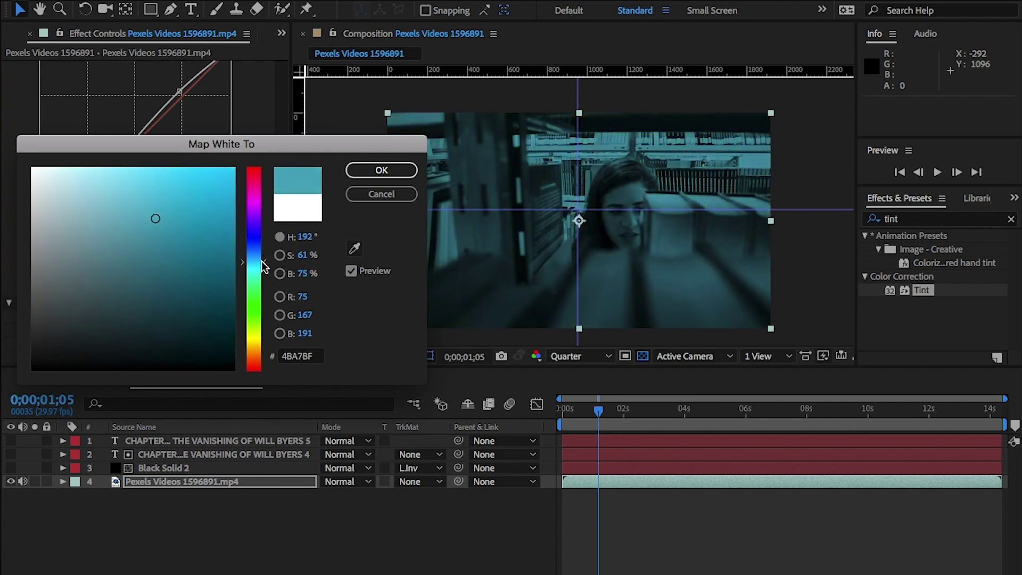
{"action": "left_click", "coordinate": [406, 170]}
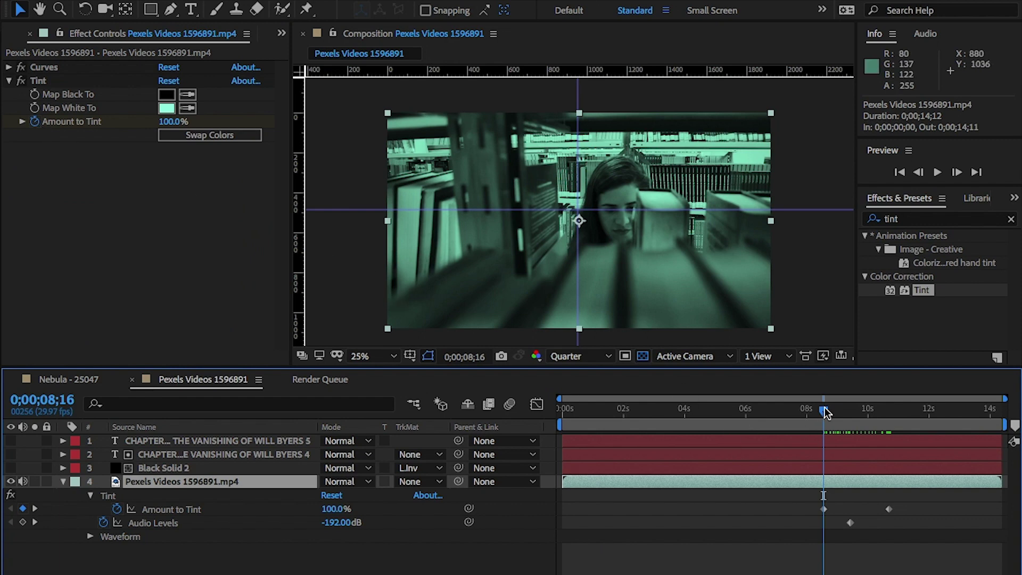
Step: Examine the footage's Amount to Tint animation between the keyframes at 0;00;08;16 and 0;00;10;21
{"action": "left_click_drag", "start_coordinate": [825, 414], "coordinate": [892, 415]}
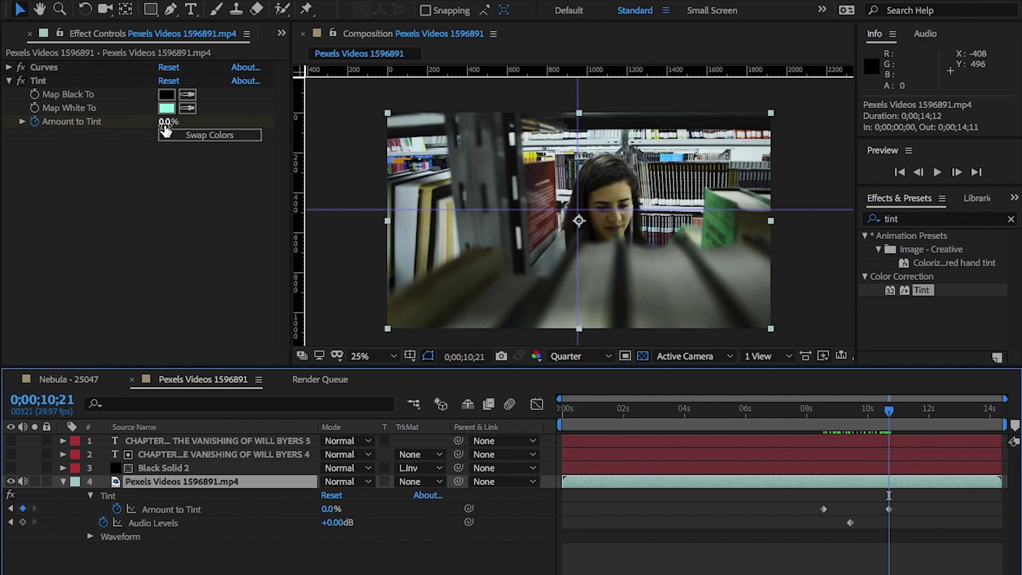